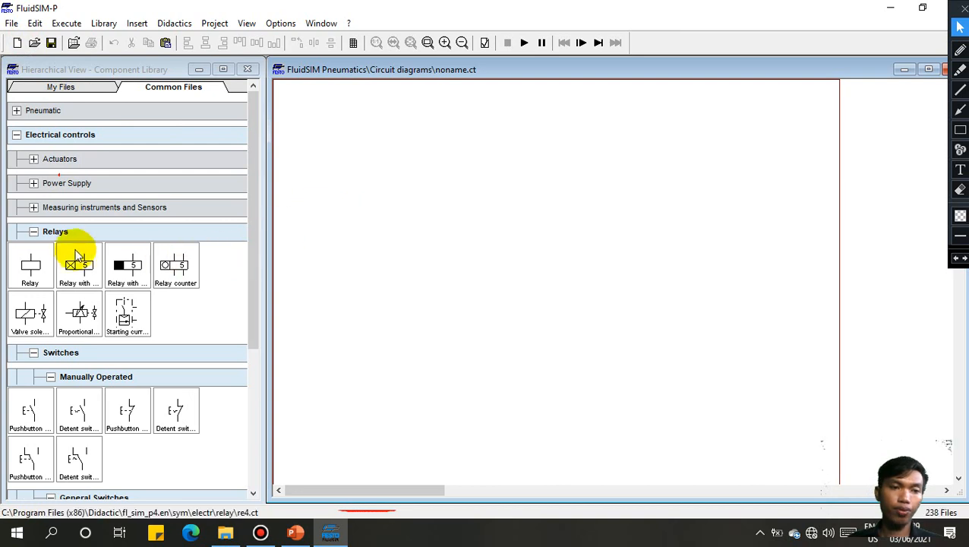
Place a +24V supply connection near the top of the empty sheet and a 0V connection well below it
{"action": "left_click", "coordinate": [34, 231]}
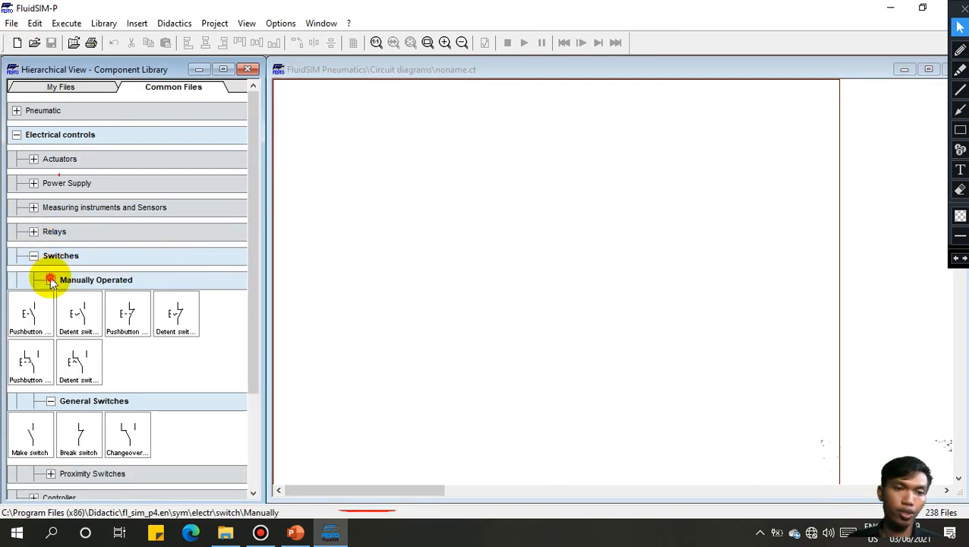
{"action": "left_click", "coordinate": [50, 278]}
{"action": "left_click", "coordinate": [34, 256]}
{"action": "left_click", "coordinate": [34, 183]}
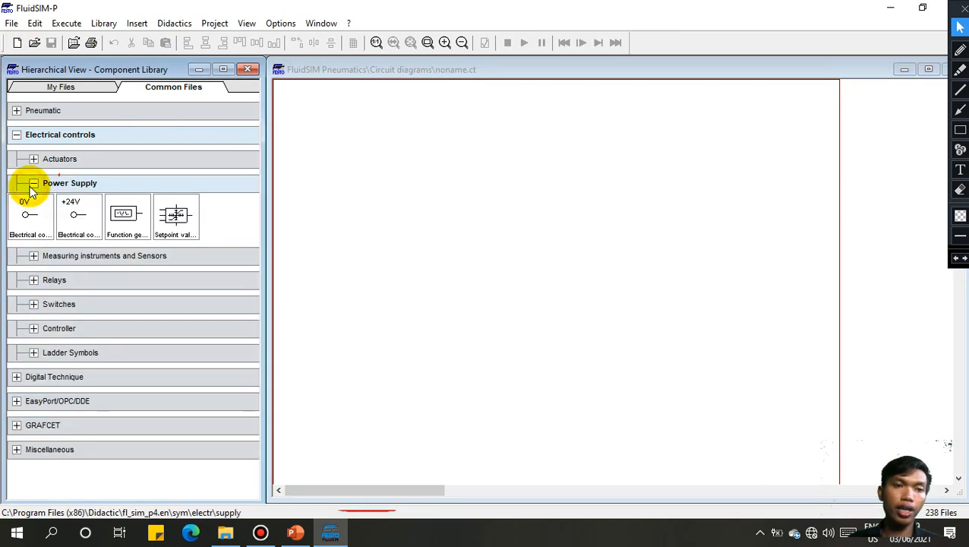
{"action": "left_click_drag", "start_coordinate": [76, 213], "coordinate": [327, 133]}
{"action": "left_click", "coordinate": [32, 218]}
{"action": "left_click_drag", "start_coordinate": [34, 218], "coordinate": [319, 430]}
{"action": "left_click", "coordinate": [410, 376]}
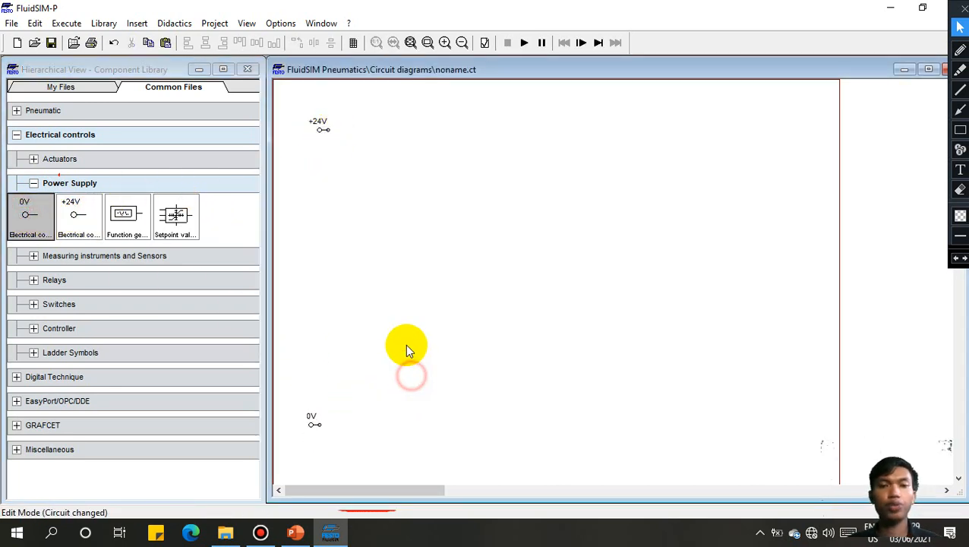
Place a manually operated detent switch (make) just below the +24V connection
{"action": "left_click", "coordinate": [33, 184]}
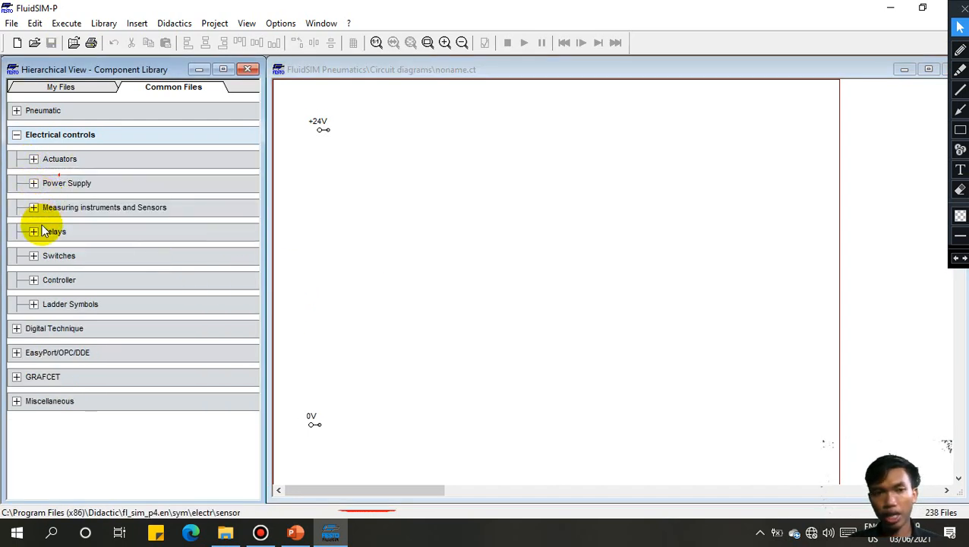
{"action": "left_click", "coordinate": [33, 258]}
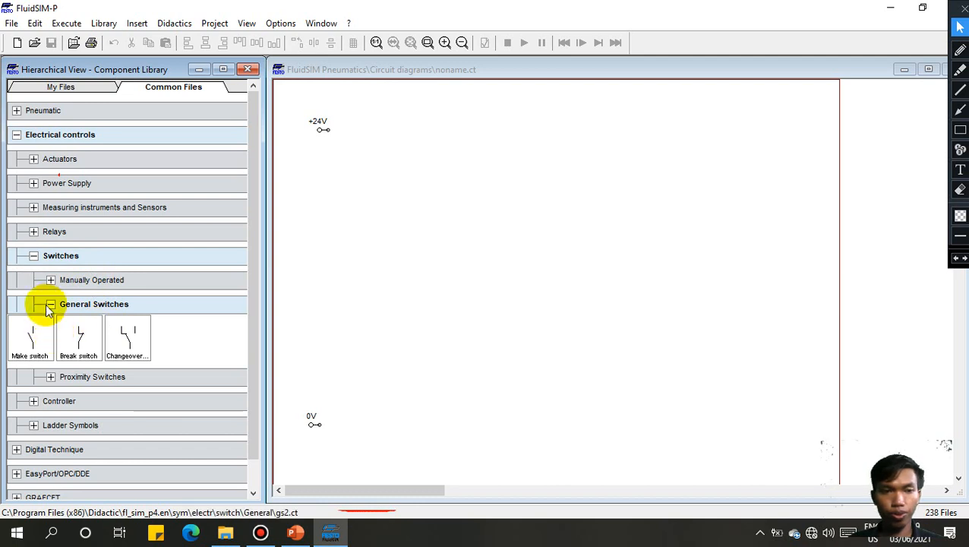
{"action": "left_click", "coordinate": [49, 280]}
{"action": "left_click", "coordinate": [175, 316]}
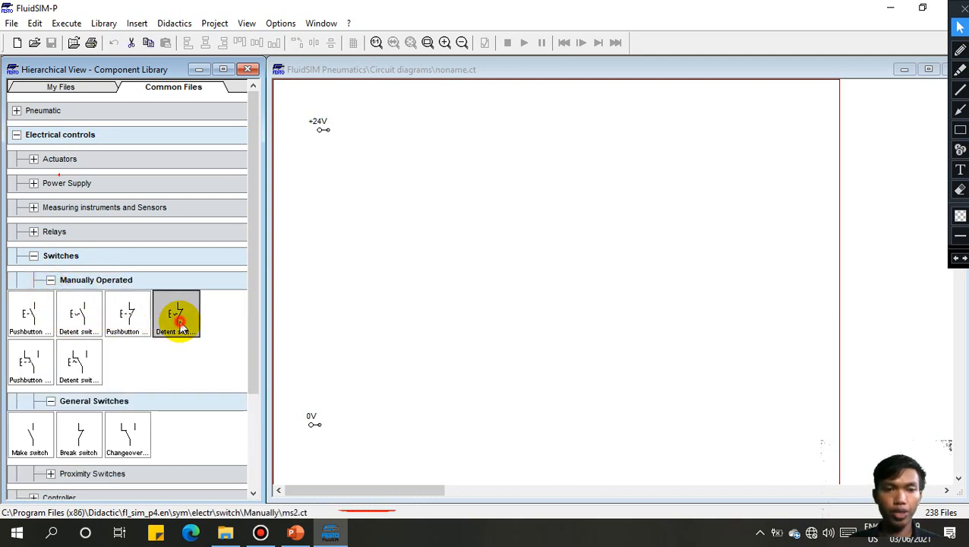
{"action": "left_click", "coordinate": [72, 315]}
{"action": "left_click_drag", "start_coordinate": [73, 315], "coordinate": [340, 160]}
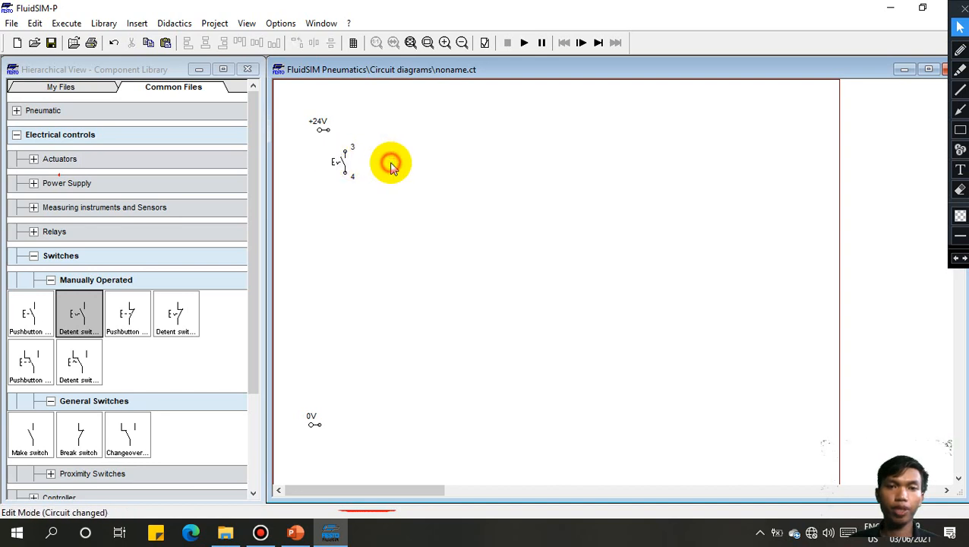
Place a detent switch (break) beneath the make switch and align its contacts vertically with it
{"action": "left_click", "coordinate": [190, 305]}
{"action": "left_click_drag", "start_coordinate": [190, 306], "coordinate": [346, 213]}
{"action": "left_click", "coordinate": [340, 202]}
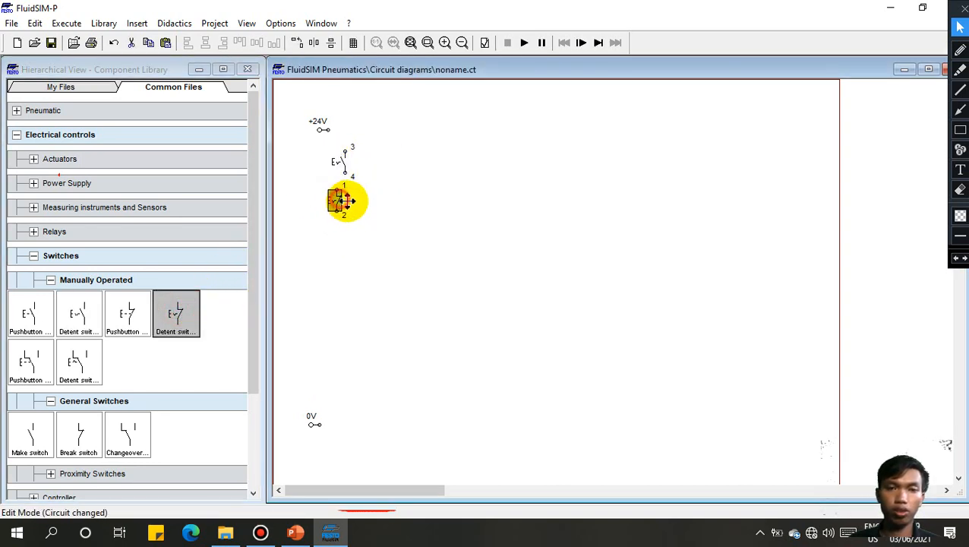
{"action": "left_click", "coordinate": [341, 202]}
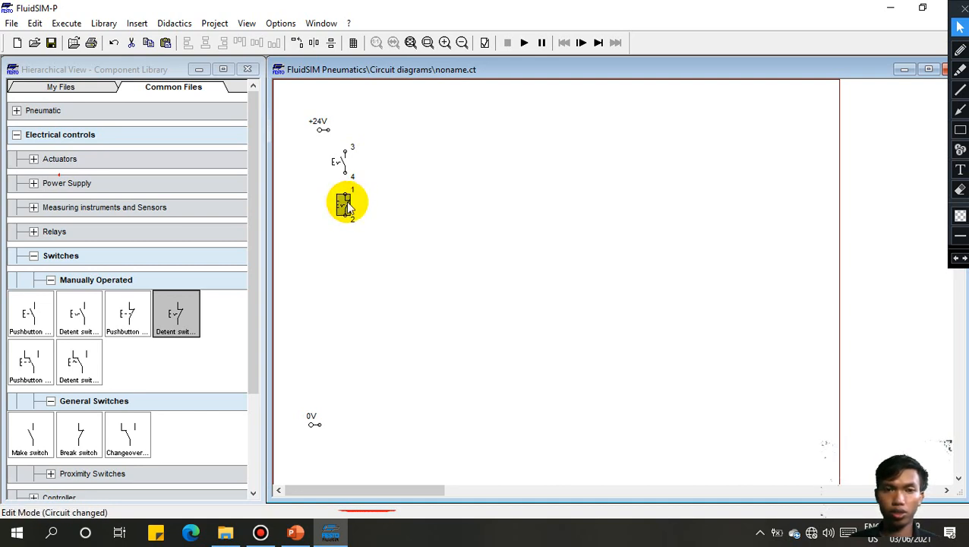
{"action": "left_click", "coordinate": [376, 200]}
Add a pushbutton (break) and a pushbutton (make) below the detent switches, aligned in the same column
{"action": "left_click_drag", "start_coordinate": [124, 315], "coordinate": [340, 255]}
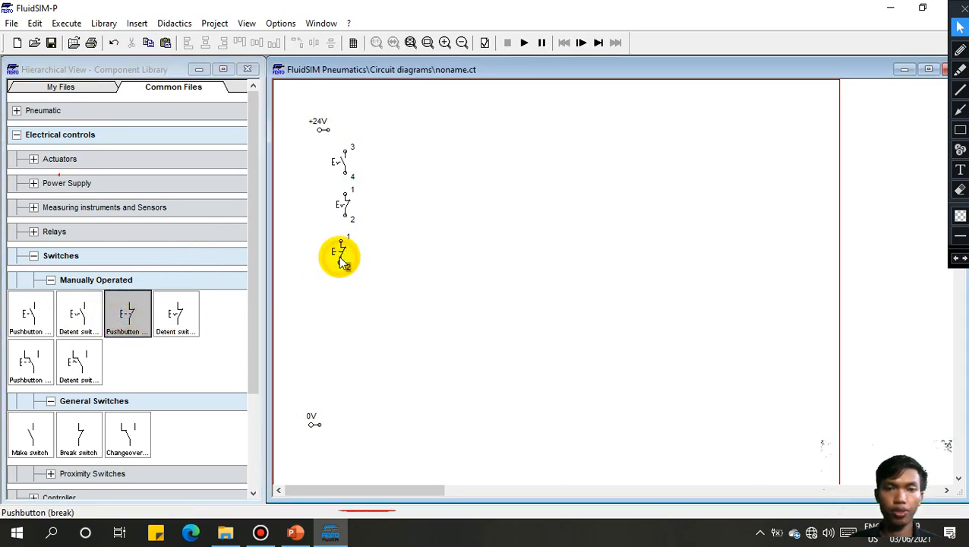
{"action": "left_click", "coordinate": [339, 250]}
{"action": "left_click", "coordinate": [379, 249]}
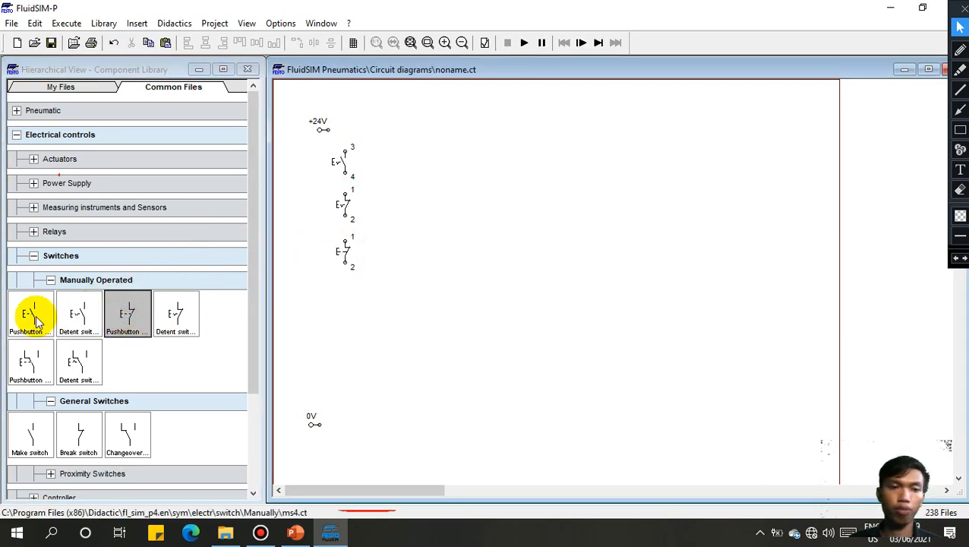
{"action": "left_click_drag", "start_coordinate": [30, 315], "coordinate": [334, 303]}
{"action": "double_click", "coordinate": [336, 296]}
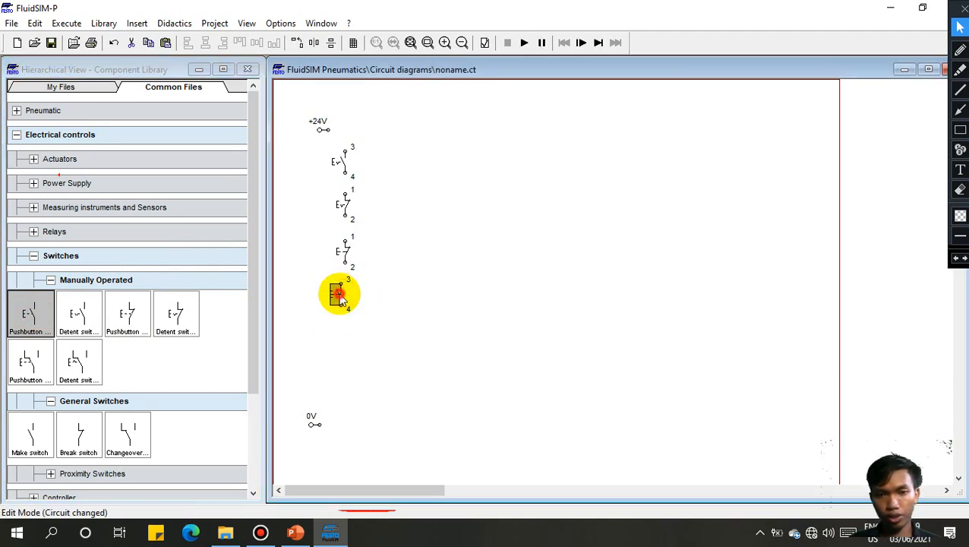
{"action": "left_click", "coordinate": [493, 315]}
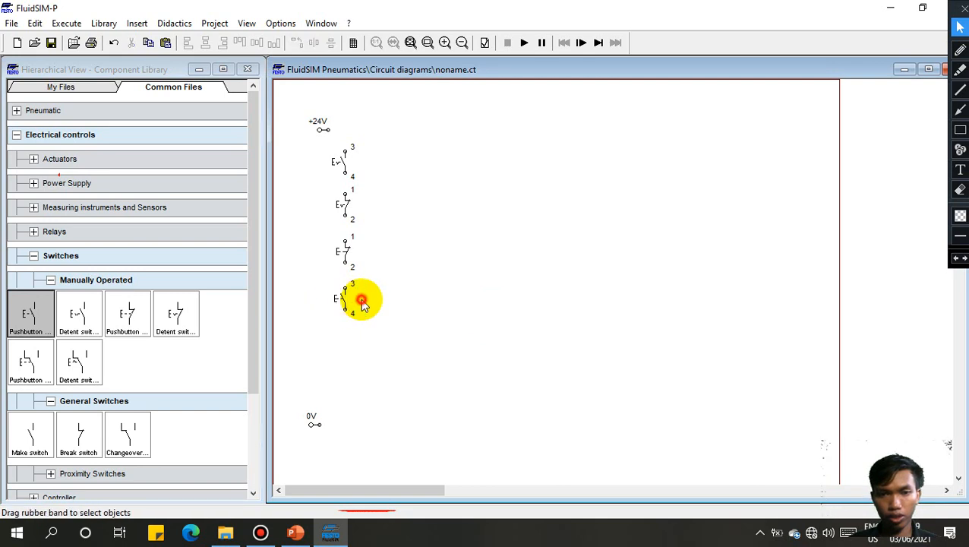
Place a relay coil below the pushbuttons and wire the whole column in series between +24V and 0V
{"action": "left_click", "coordinate": [34, 232]}
{"action": "left_click", "coordinate": [43, 283]}
{"action": "left_click_drag", "start_coordinate": [43, 283], "coordinate": [346, 389]}
{"action": "left_click", "coordinate": [431, 370]}
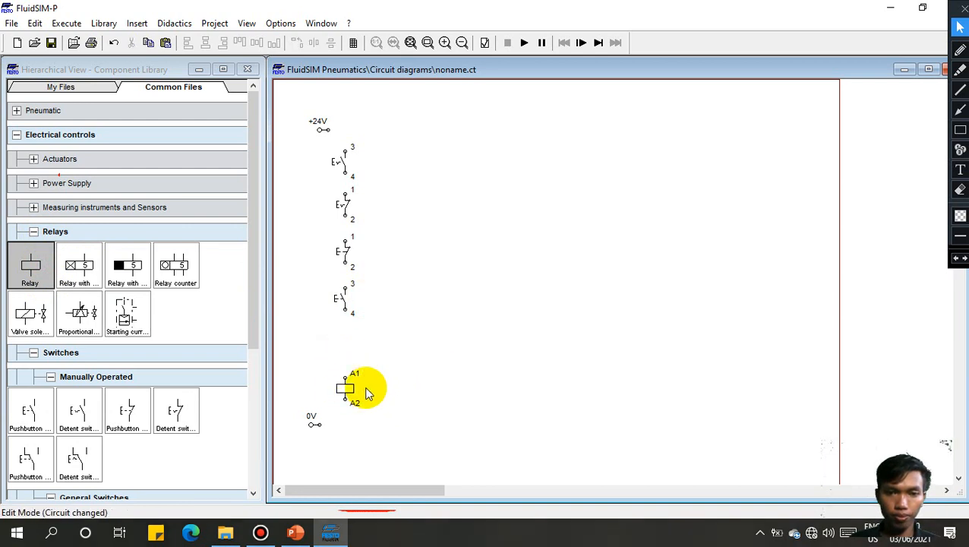
{"action": "mouse_move", "coordinate": [316, 424]}
{"action": "left_mouse_down"}
{"action": "mouse_move", "coordinate": [351, 409]}
{"action": "mouse_move", "coordinate": [348, 167]}
{"action": "mouse_move", "coordinate": [325, 131]}
{"action": "left_mouse_up"}
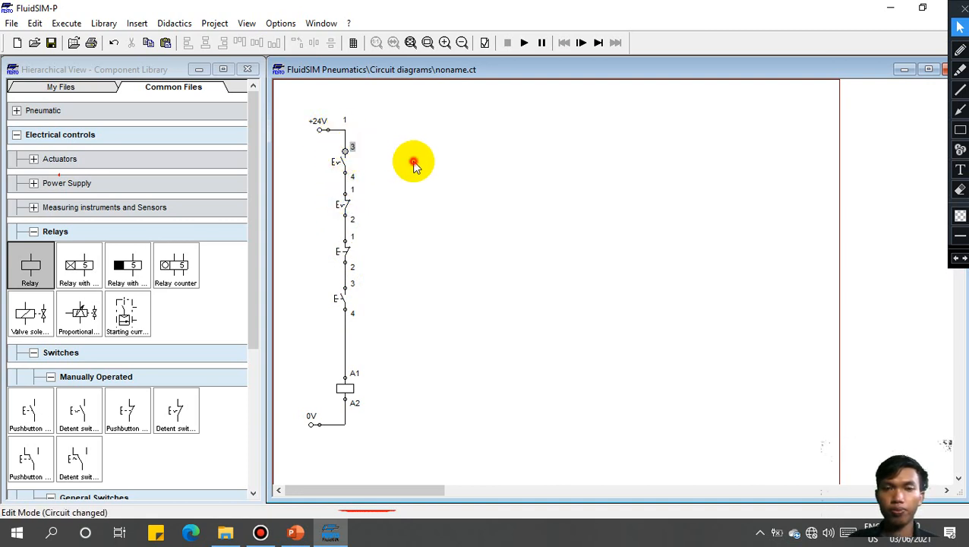
Label the detent make switch MCB and the detent break switch TOR
{"action": "double_click", "coordinate": [340, 158]}
{"action": "type", "text": "MCB"}
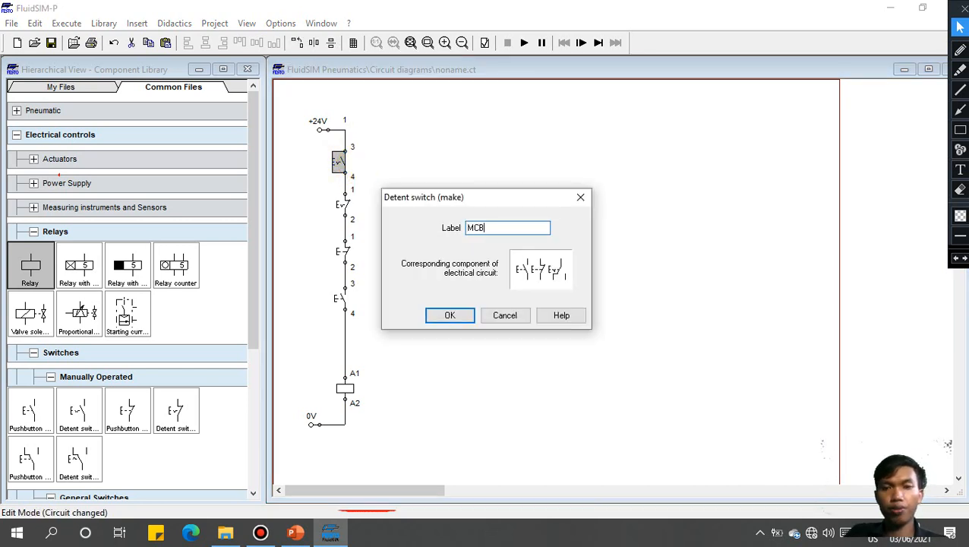
{"action": "key", "text": "Return"}
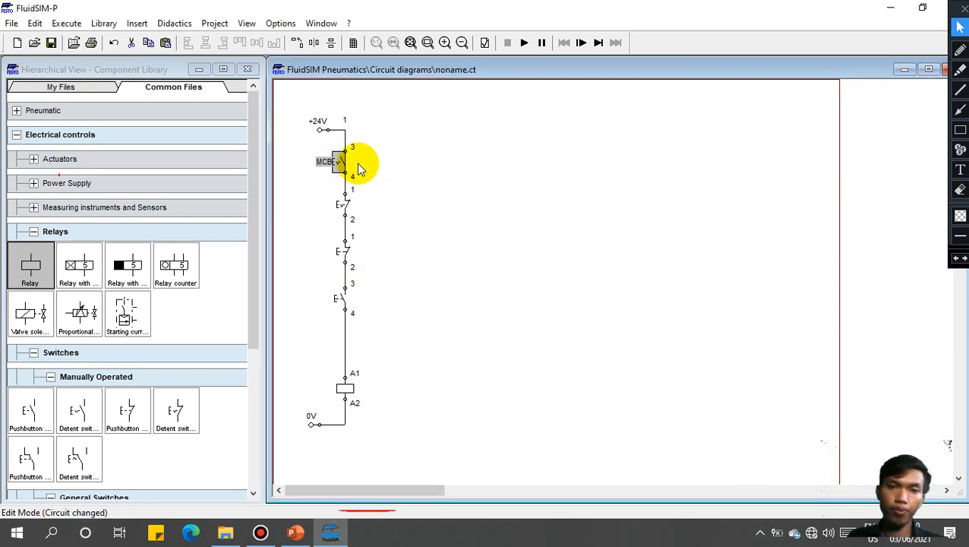
{"action": "double_click", "coordinate": [362, 209]}
{"action": "type", "text": "TOR"}
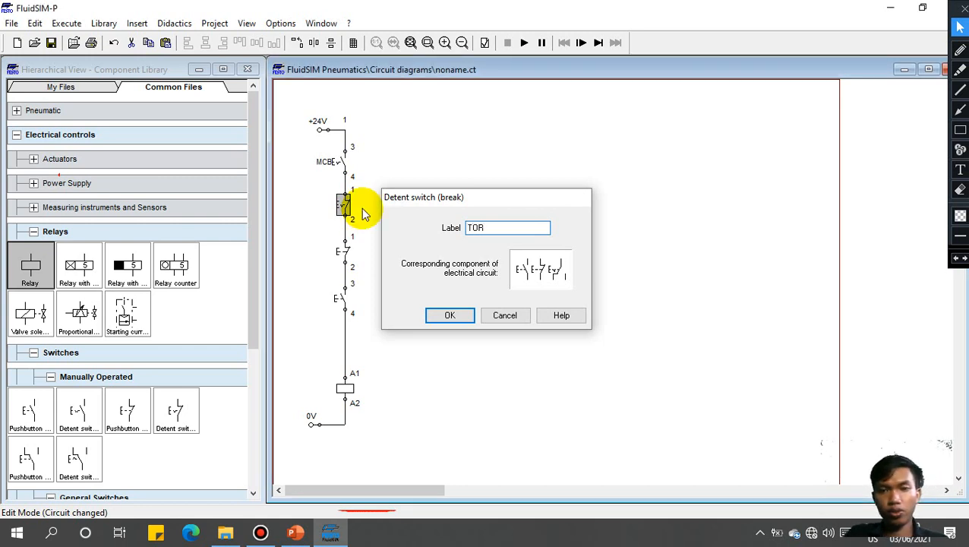
{"action": "key", "text": "Return"}
{"action": "left_click", "coordinate": [362, 210]}
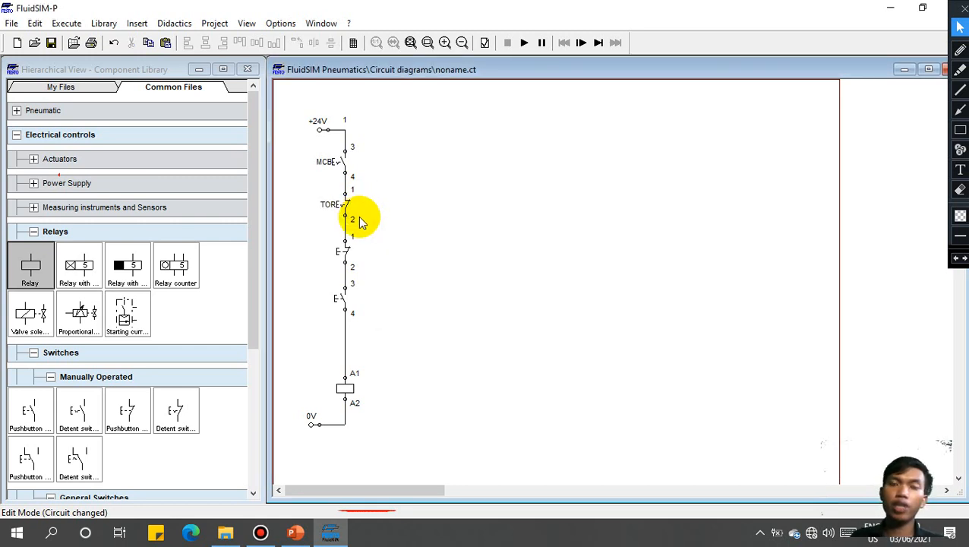
Label the break pushbutton S1 and the make pushbutton S2
{"action": "double_click", "coordinate": [349, 256]}
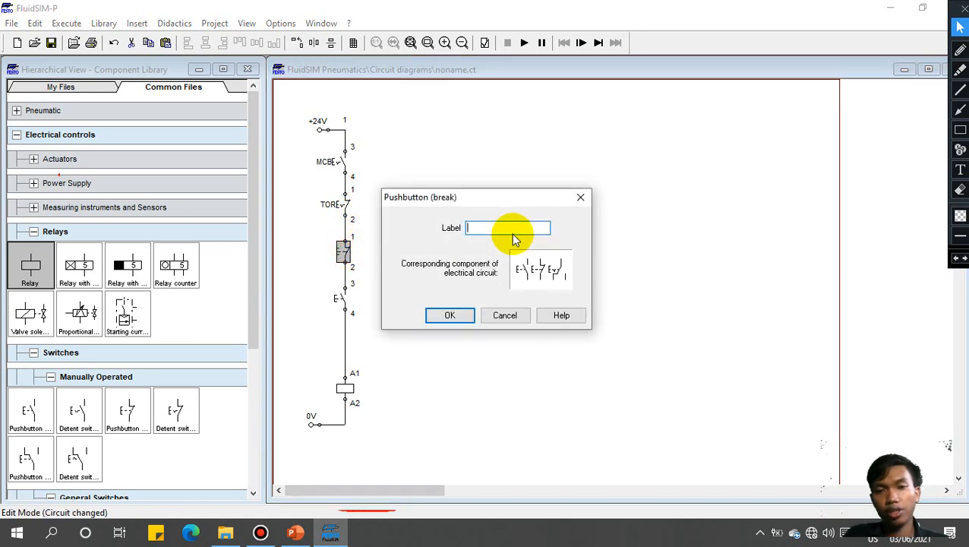
{"action": "type", "text": "S1"}
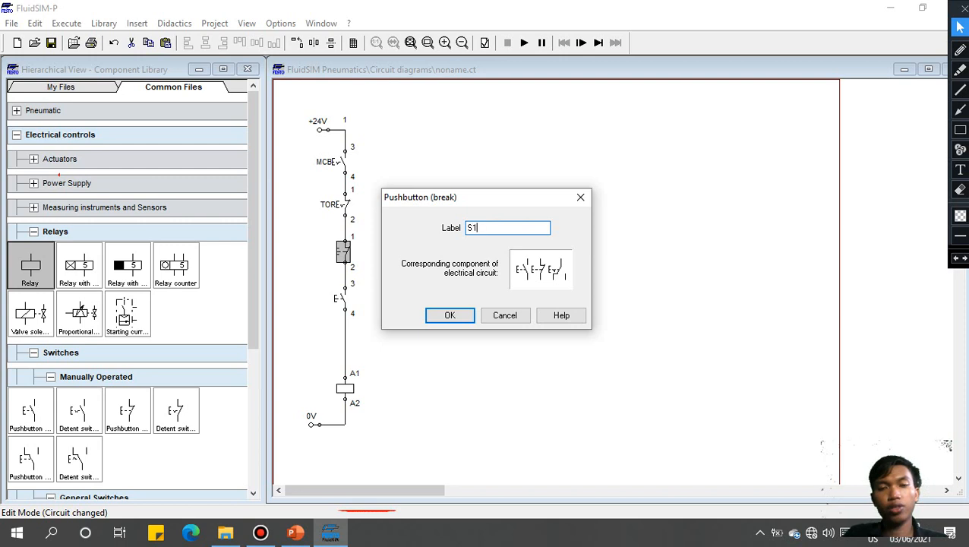
{"action": "key", "text": "Return"}
{"action": "left_click", "coordinate": [511, 233]}
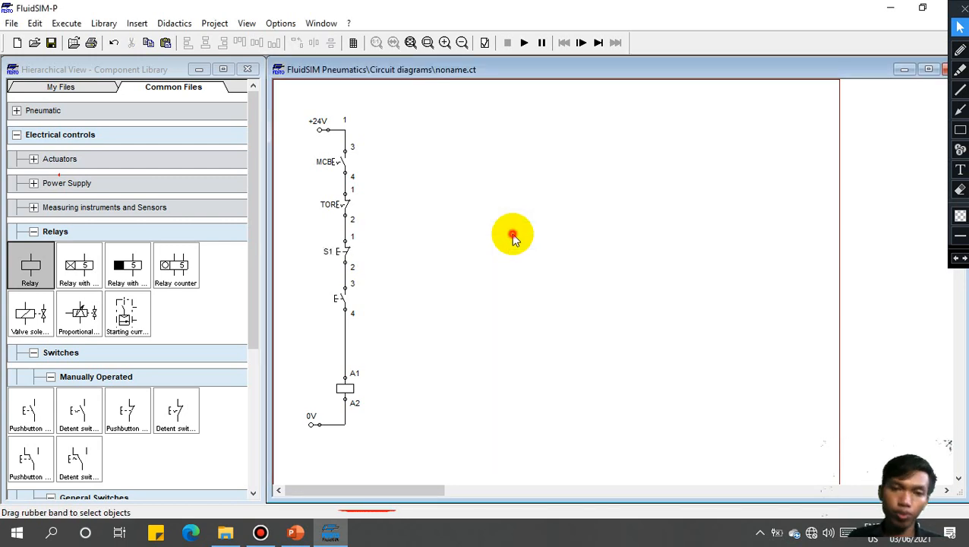
{"action": "left_click", "coordinate": [345, 300]}
{"action": "double_click", "coordinate": [344, 300]}
{"action": "type", "text": "S2"}
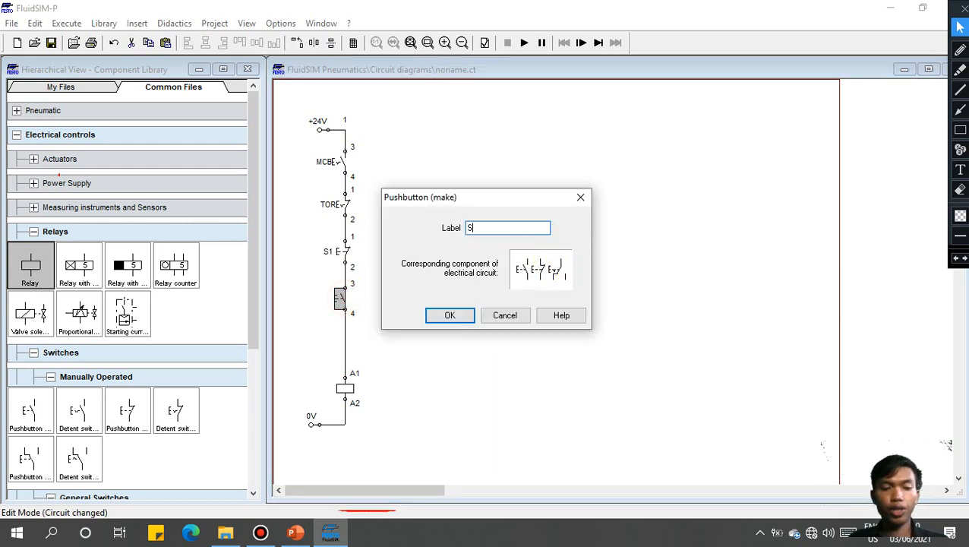
{"action": "left_click", "coordinate": [441, 323]}
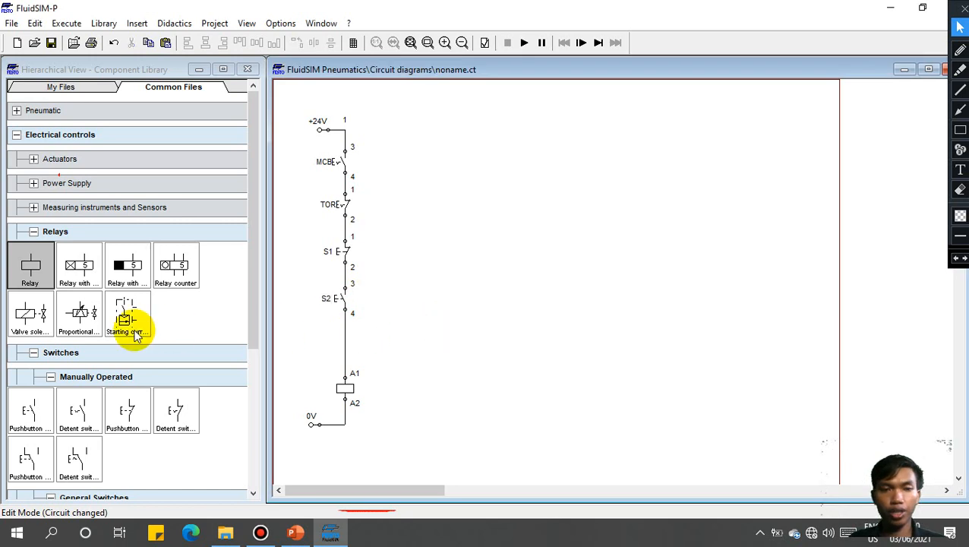
Place a general make switch beside S2 and wire it in parallel with that pushbutton
{"action": "left_click", "coordinate": [50, 377]}
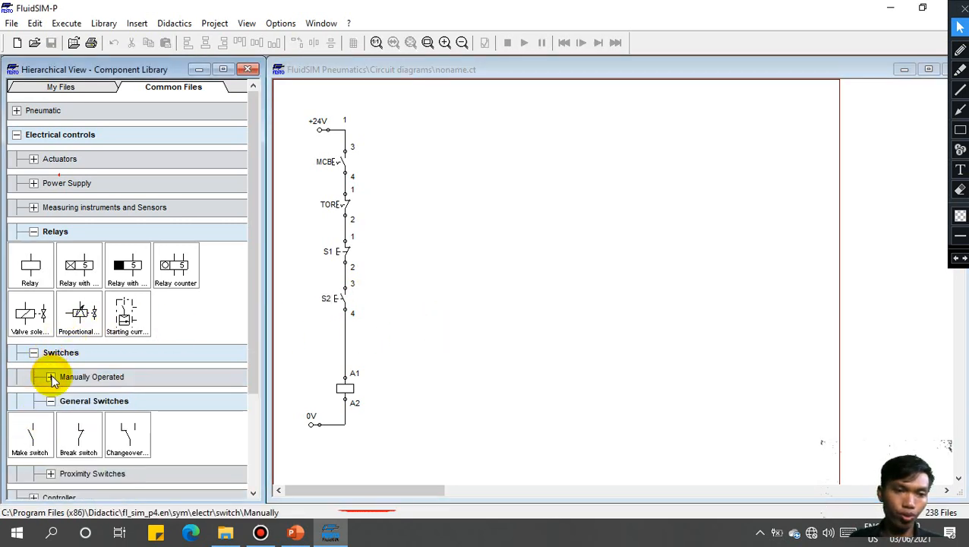
{"action": "left_click", "coordinate": [36, 428]}
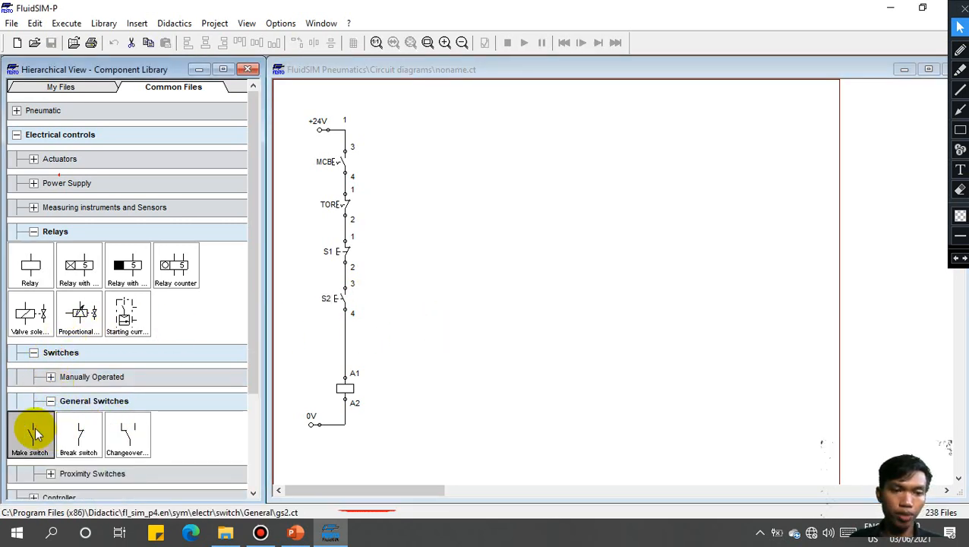
{"action": "left_click_drag", "start_coordinate": [37, 431], "coordinate": [390, 293]}
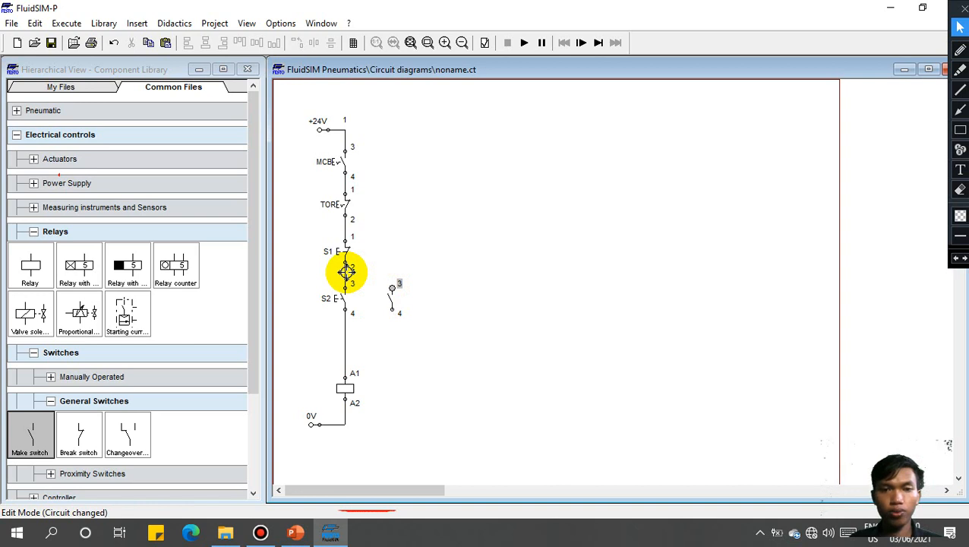
{"action": "left_click_drag", "start_coordinate": [344, 276], "coordinate": [344, 276]}
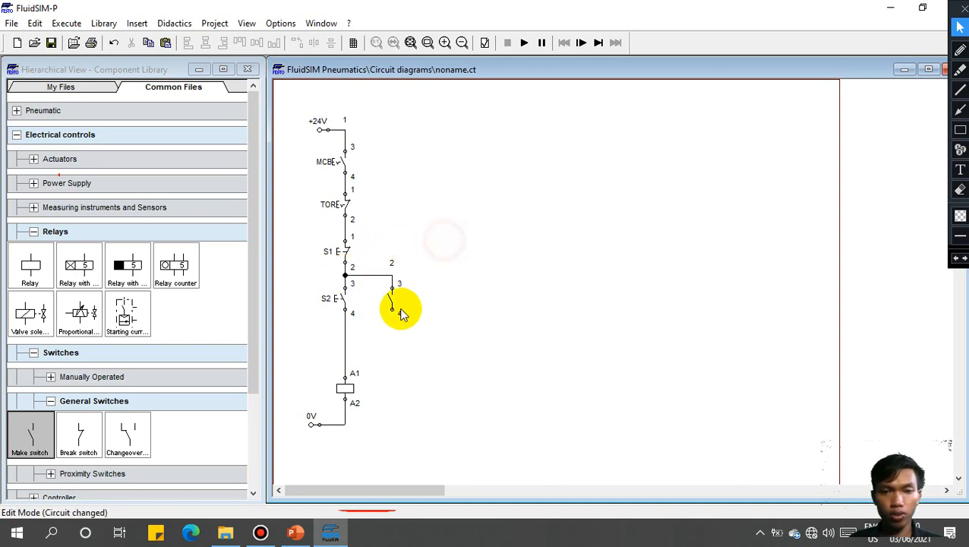
{"action": "left_click_drag", "start_coordinate": [391, 309], "coordinate": [345, 329]}
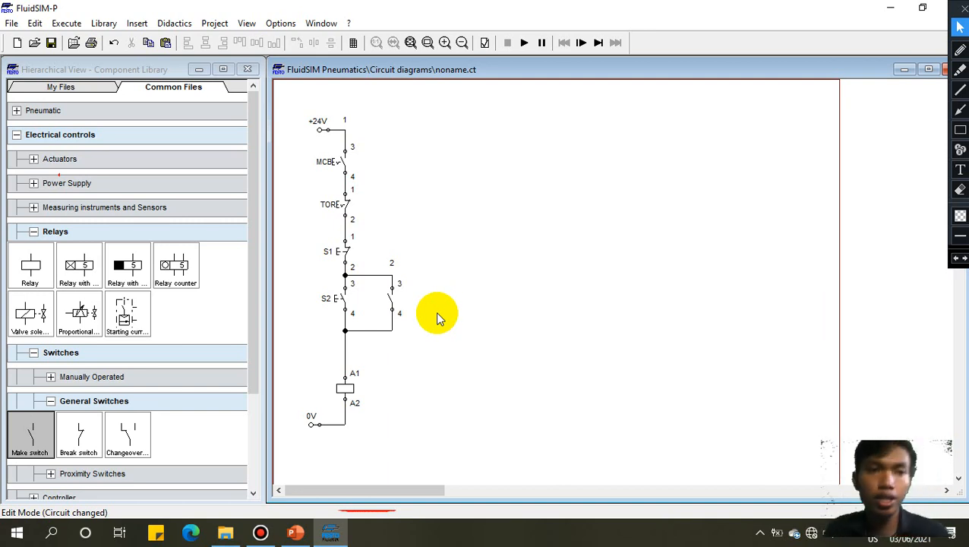
Label the make switch parallel to S2 as K1
{"action": "double_click", "coordinate": [390, 298]}
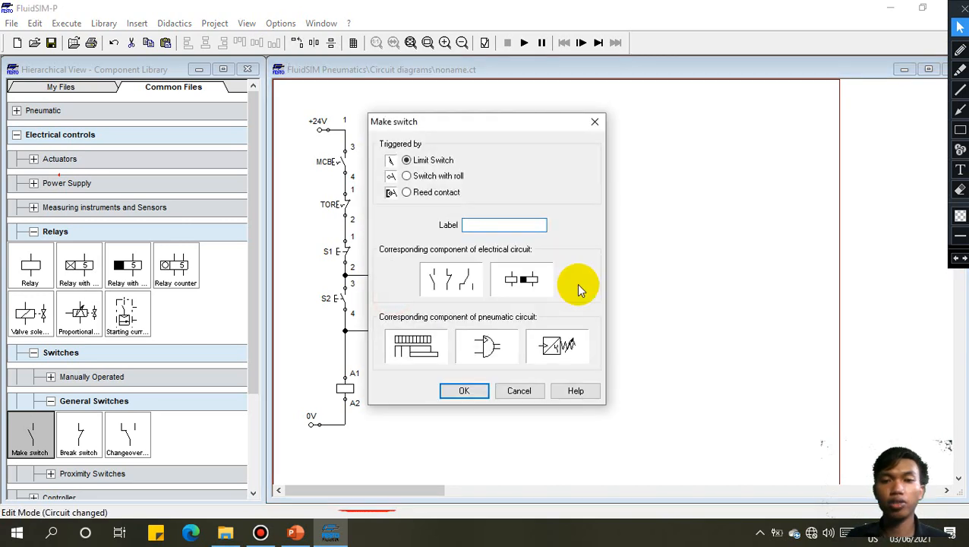
{"action": "type", "text": "K1"}
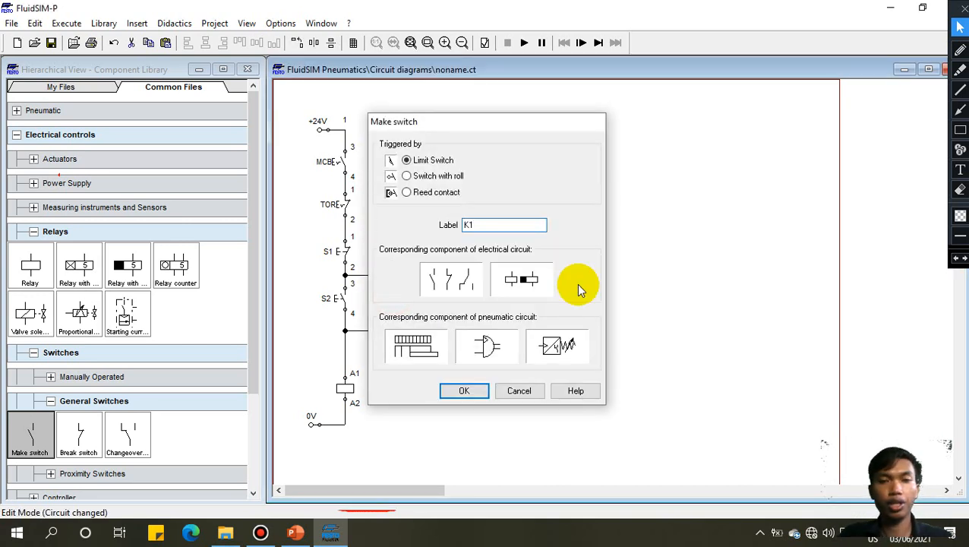
{"action": "key", "text": "Return"}
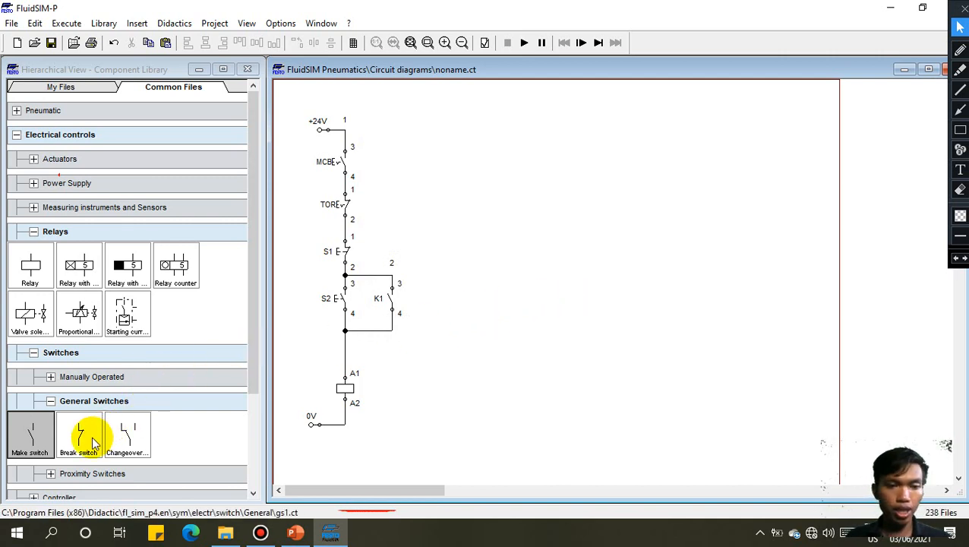
Place a second relay coil beside the first and shift both coils and the 0V terminal lower on the diagram
{"action": "left_click", "coordinate": [79, 278]}
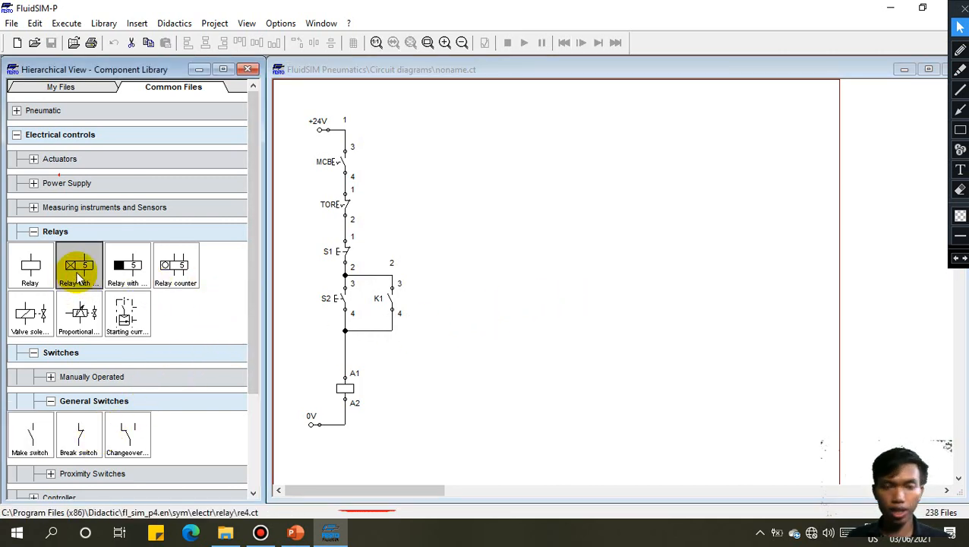
{"action": "left_click_drag", "start_coordinate": [30, 270], "coordinate": [387, 385]}
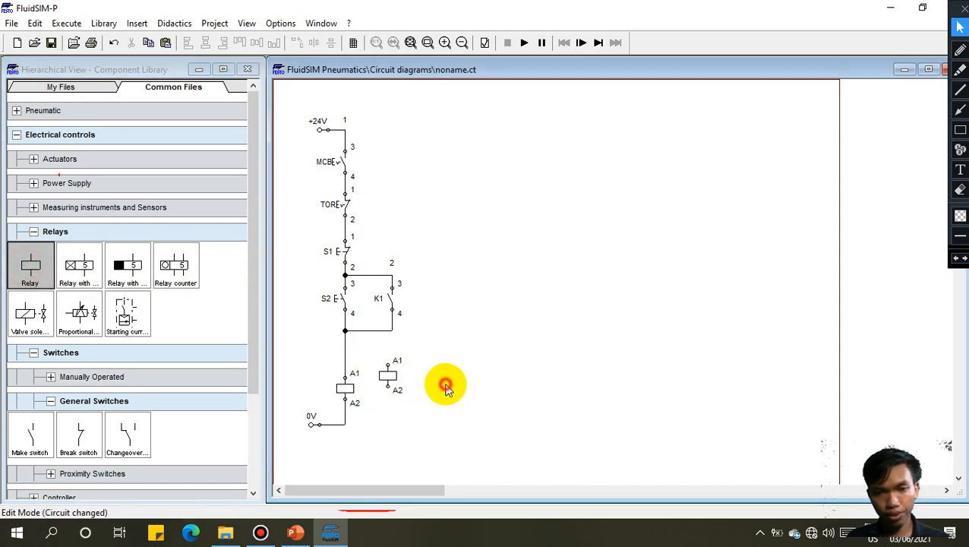
{"action": "left_click_drag", "start_coordinate": [461, 474], "coordinate": [267, 340]}
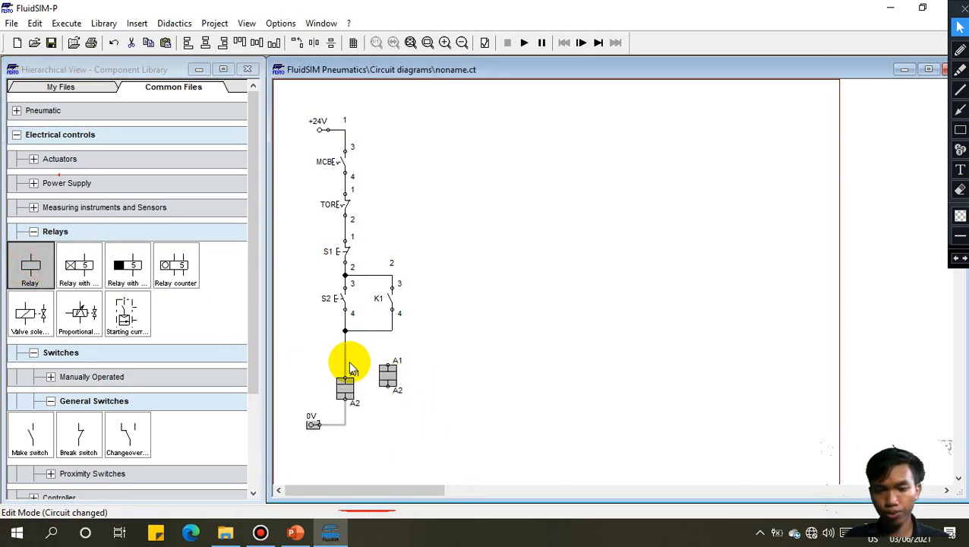
{"action": "key", "text": "Down"}
{"action": "key", "text": "Down"}
{"action": "key", "text": "Down"}
{"action": "key", "text": "Down"}
{"action": "key", "text": "Down"}
{"action": "key", "text": "Down"}
{"action": "key", "text": "Down"}
{"action": "key", "text": "Down"}
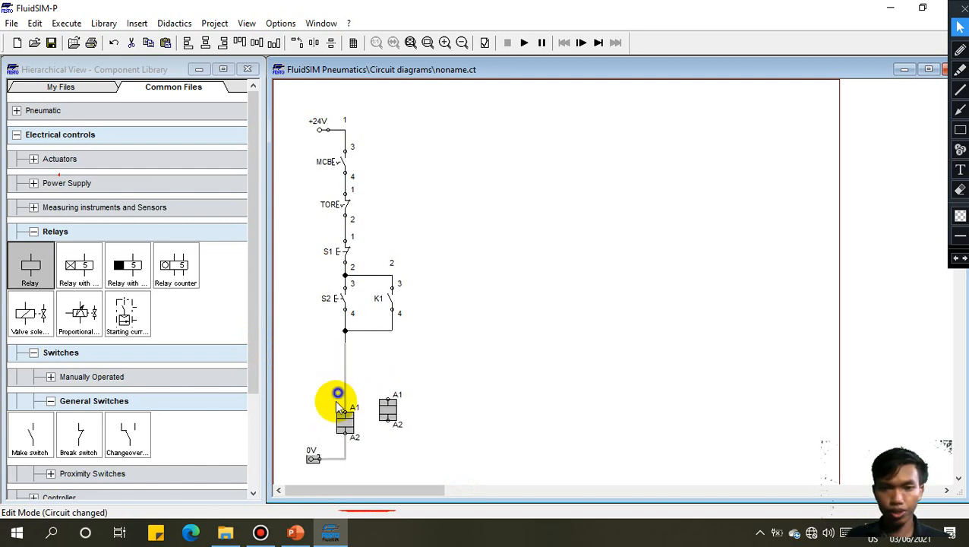
{"action": "right_click", "coordinate": [335, 400]}
{"action": "left_click", "coordinate": [493, 421]}
Label the relay coil wired in the first current path K1
{"action": "left_click", "coordinate": [348, 428]}
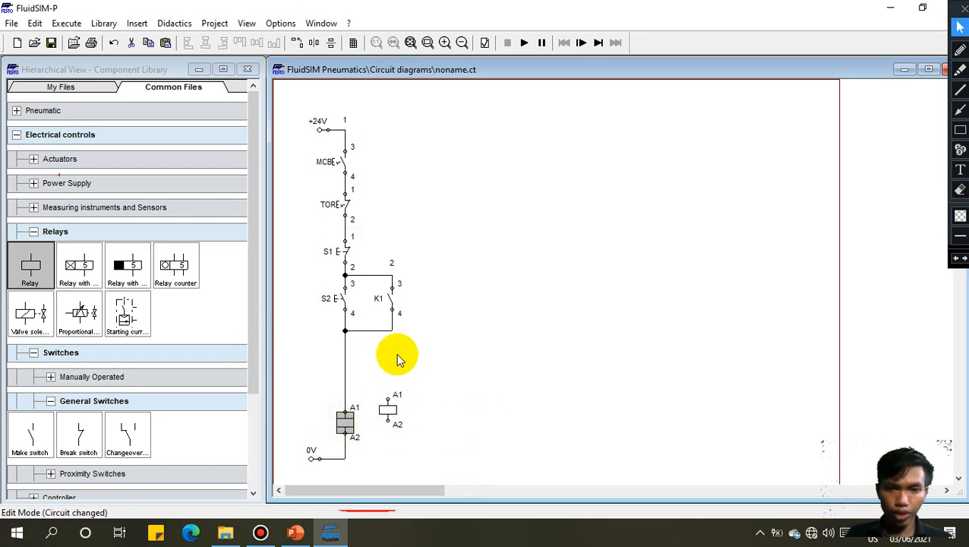
{"action": "double_click", "coordinate": [350, 420]}
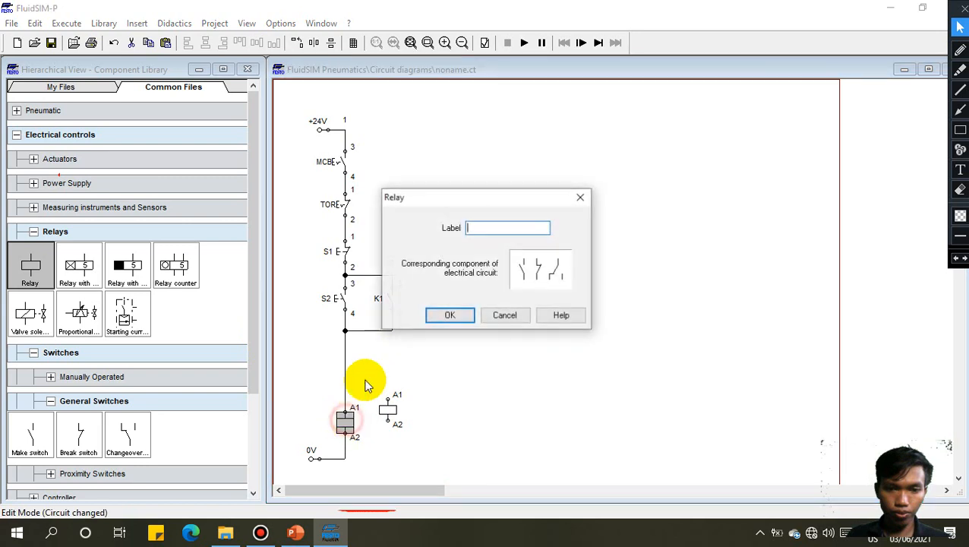
{"action": "type", "text": "K1"}
{"action": "key", "text": "Return"}
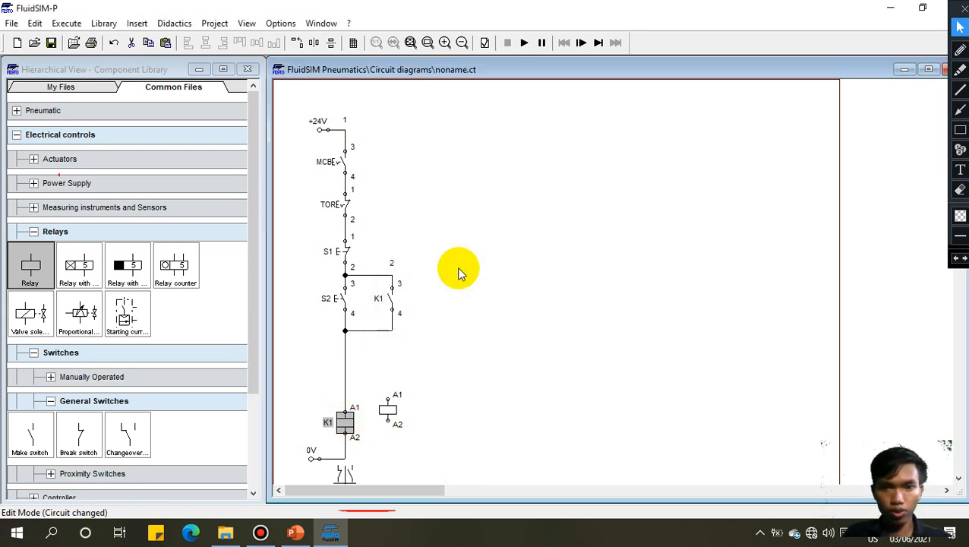
{"action": "left_click", "coordinate": [344, 263]}
Label the unwired relay coil K2 and align it level with coil K1
{"action": "double_click", "coordinate": [389, 409]}
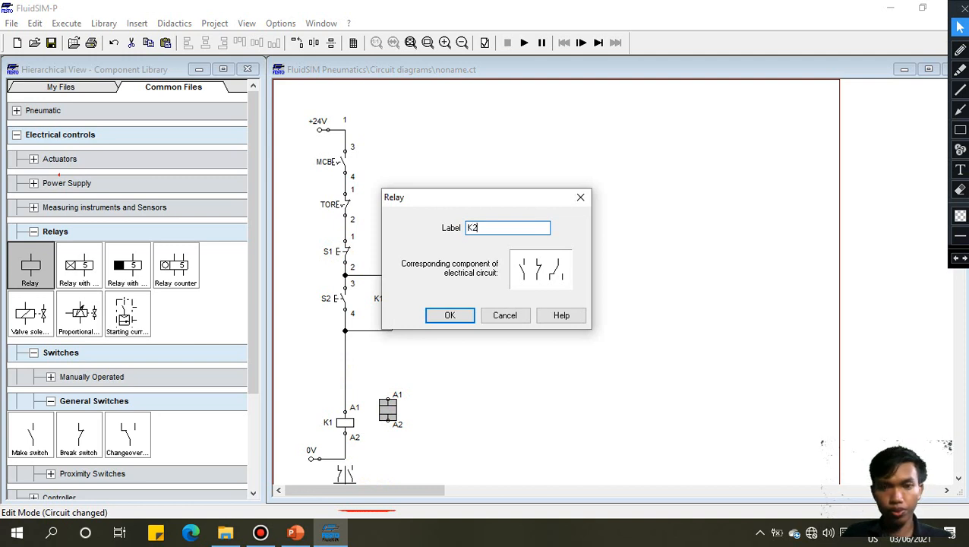
{"action": "type", "text": "K2"}
{"action": "key", "text": "Return"}
{"action": "left_click", "coordinate": [494, 403]}
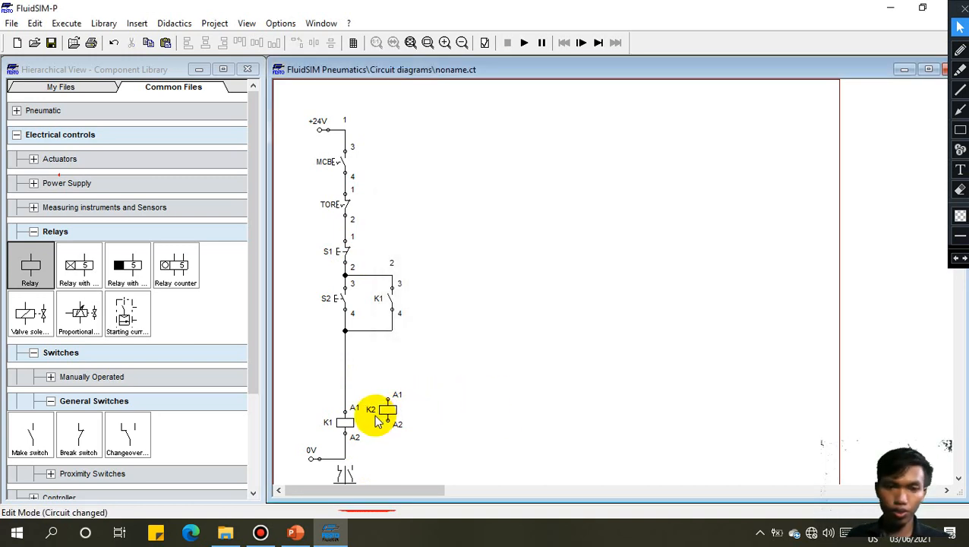
{"action": "left_click_drag", "start_coordinate": [387, 410], "coordinate": [388, 422]}
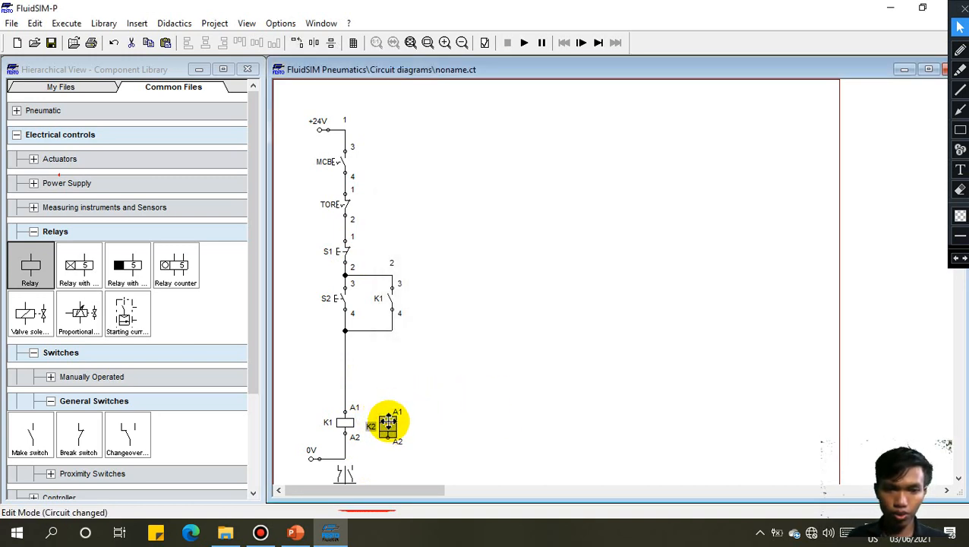
{"action": "left_click", "coordinate": [480, 415]}
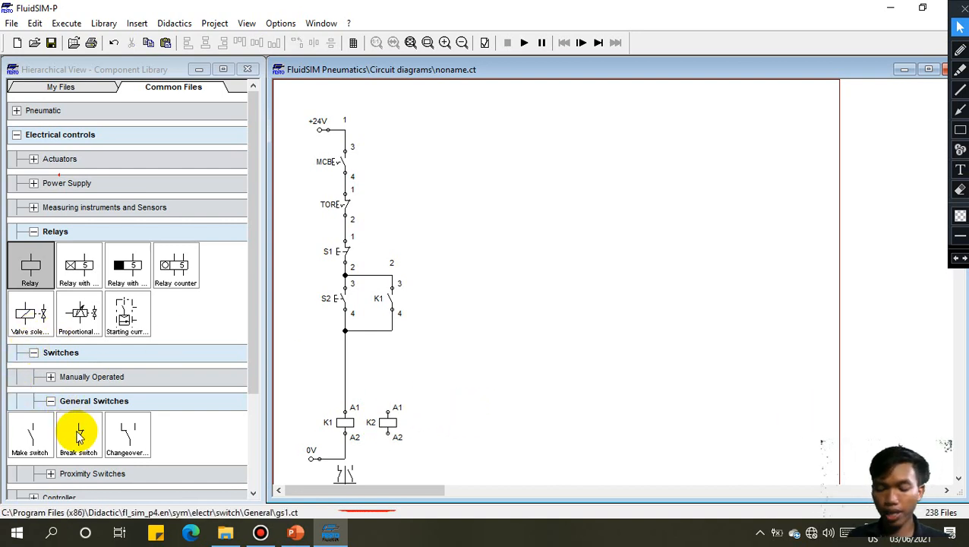
Place a general break switch directly above coil K2 and label it K3
{"action": "mouse_move", "coordinate": [79, 434]}
{"action": "left_mouse_down"}
{"action": "mouse_move", "coordinate": [277, 386]}
{"action": "mouse_move", "coordinate": [422, 383]}
{"action": "mouse_move", "coordinate": [388, 380]}
{"action": "left_mouse_up"}
{"action": "left_click", "coordinate": [412, 383]}
{"action": "double_click", "coordinate": [392, 382]}
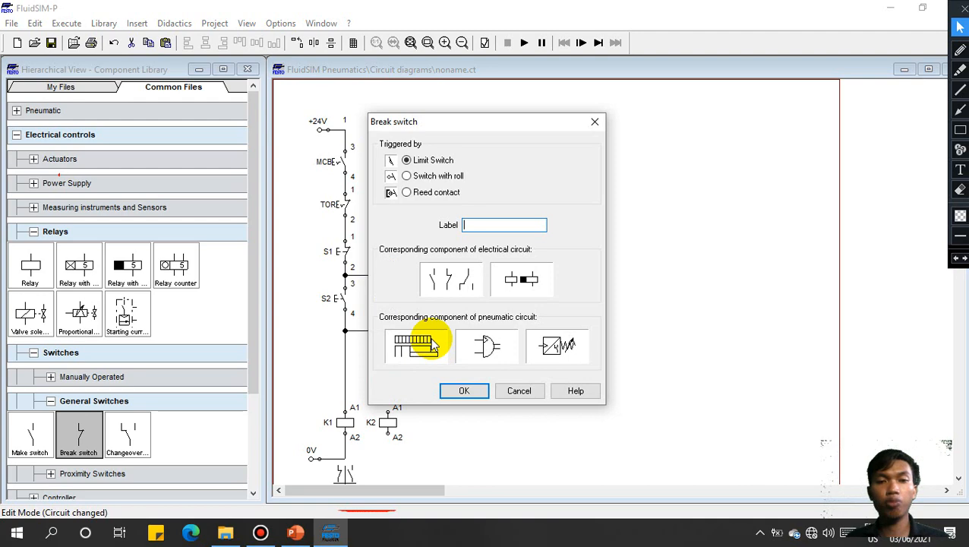
{"action": "type", "text": "3"}
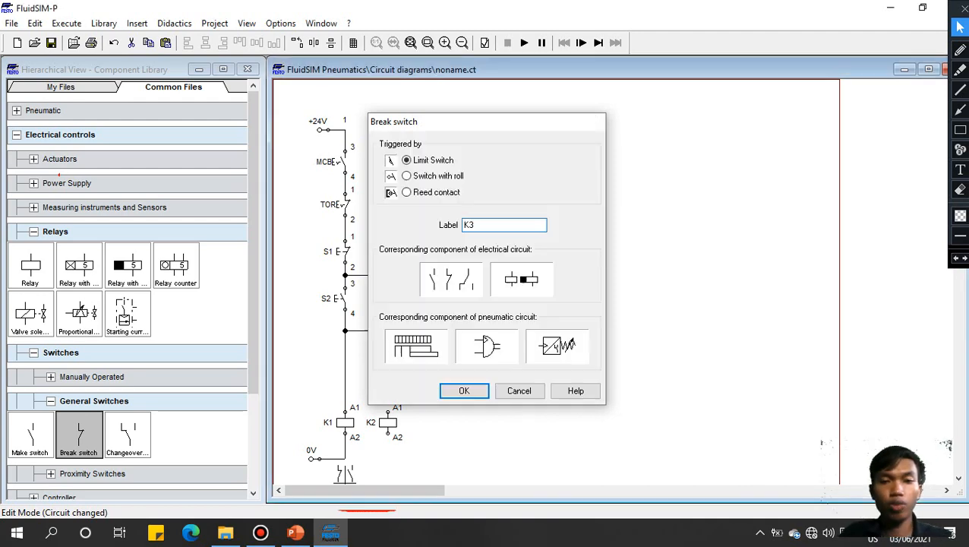
{"action": "key", "text": "Return"}
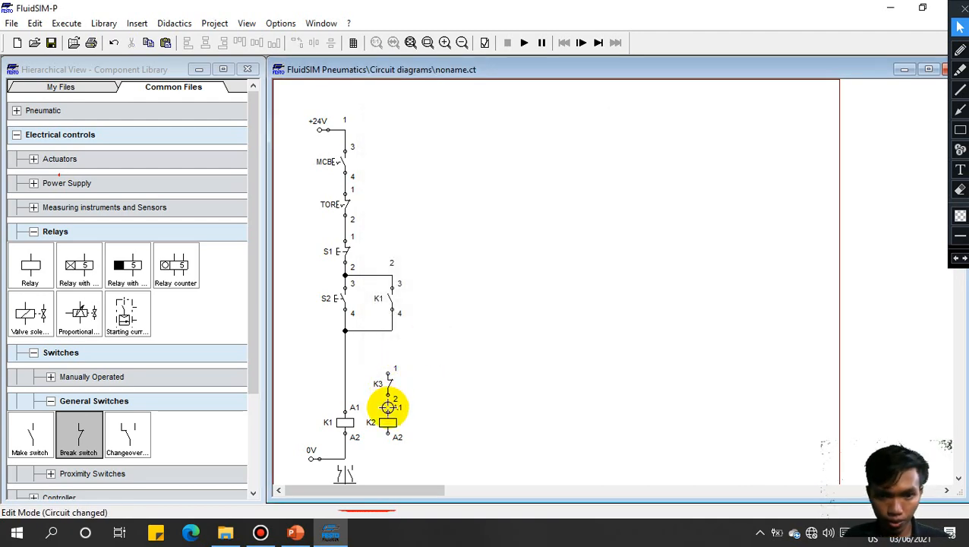
Wire the K3 break switch to the upper terminal of coil K2 and connect the coil's lower terminal to the 0V line
{"action": "left_click_drag", "start_coordinate": [388, 410], "coordinate": [388, 396]}
{"action": "left_click", "coordinate": [453, 396]}
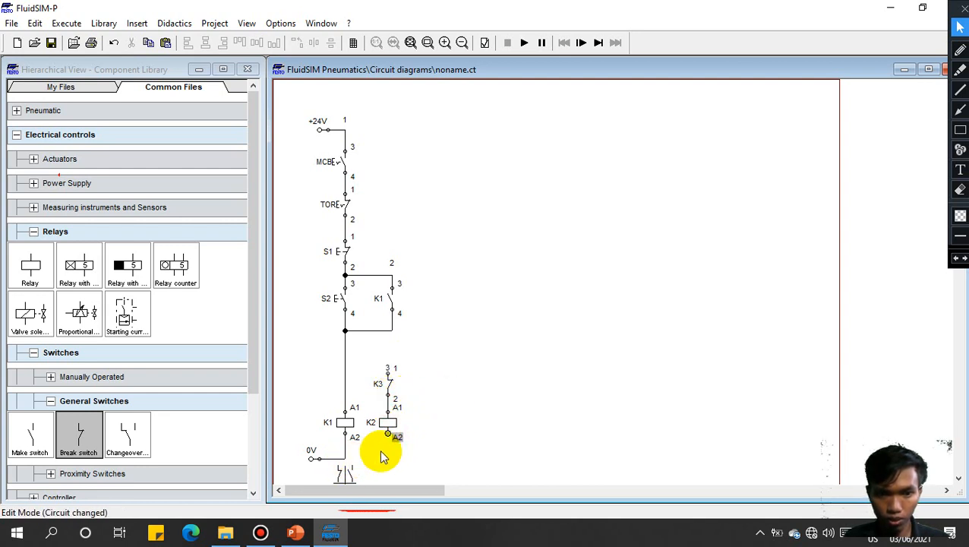
{"action": "left_click_drag", "start_coordinate": [388, 435], "coordinate": [346, 458]}
{"action": "left_click", "coordinate": [488, 392]}
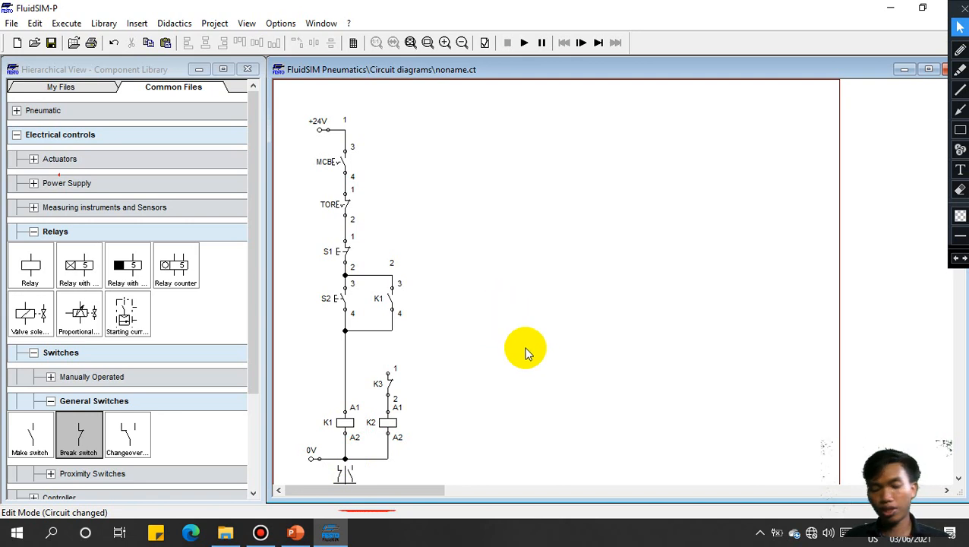
{"action": "left_click", "coordinate": [479, 352]}
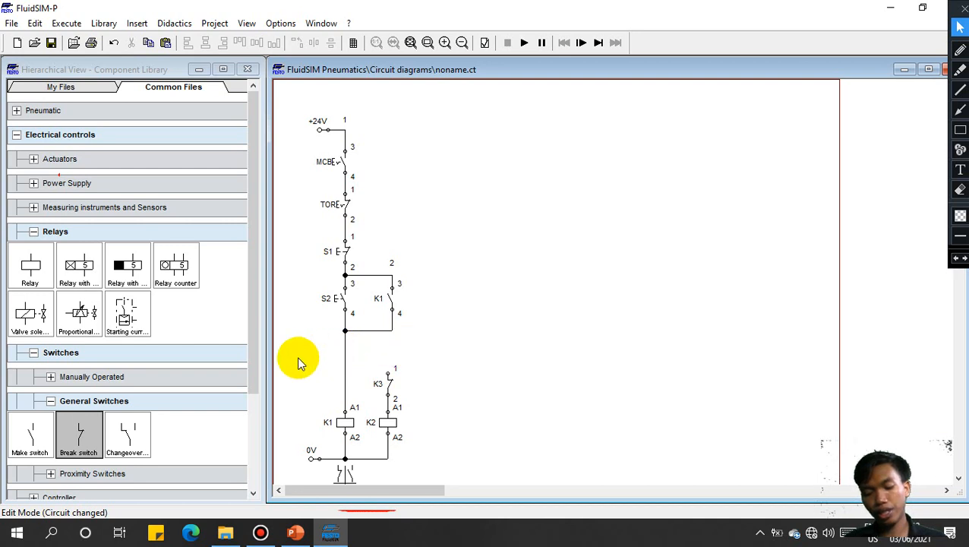
Place another relay coil level with and beside coil K2 and label it K3
{"action": "left_click_drag", "start_coordinate": [29, 272], "coordinate": [432, 425]}
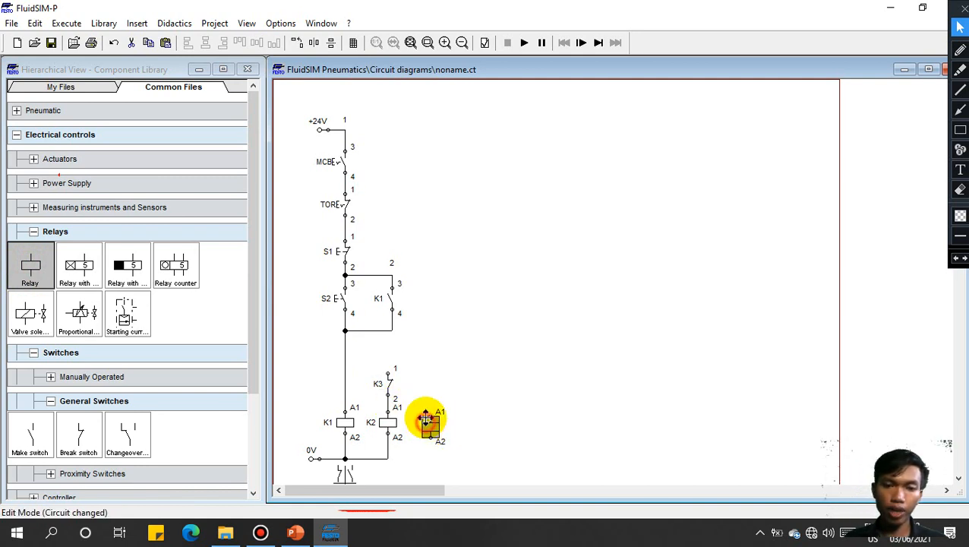
{"action": "left_click_drag", "start_coordinate": [426, 422], "coordinate": [428, 425]}
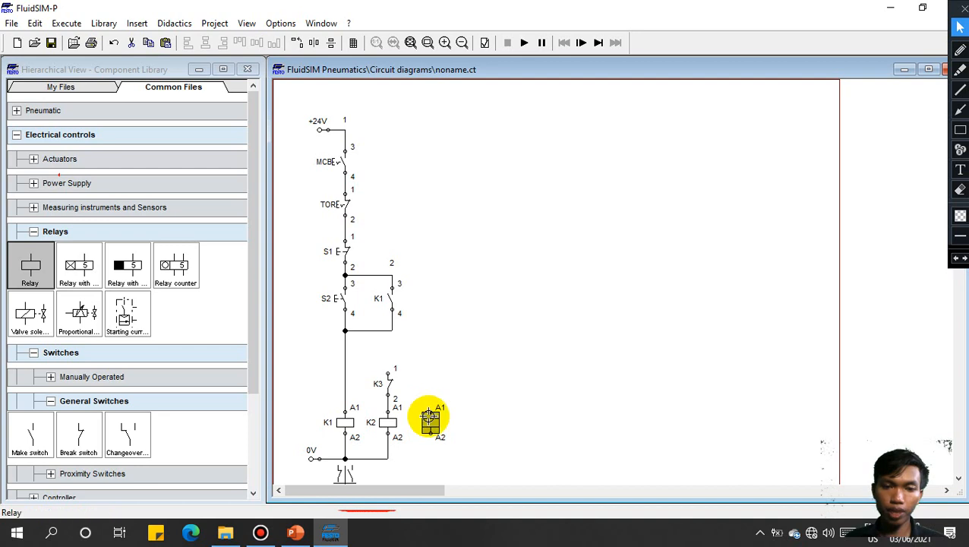
{"action": "double_click", "coordinate": [428, 420]}
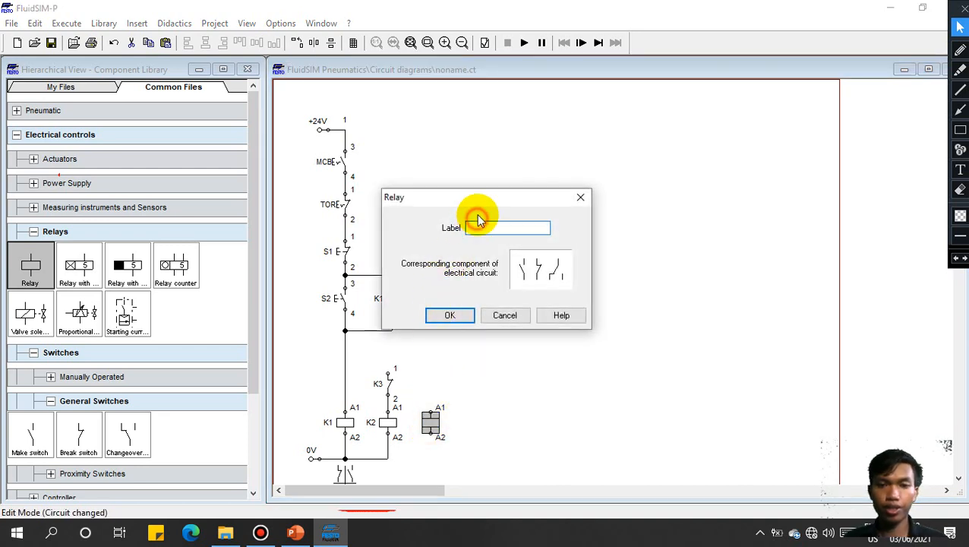
{"action": "type", "text": "K3"}
{"action": "key", "text": "Return"}
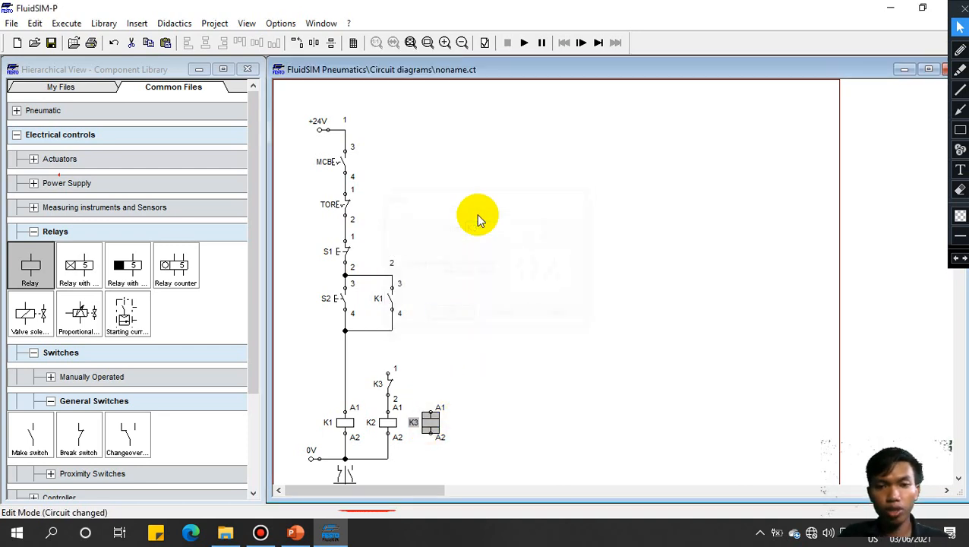
Copy the K3 break switch to the spot directly above coil K3
{"action": "left_click", "coordinate": [387, 385]}
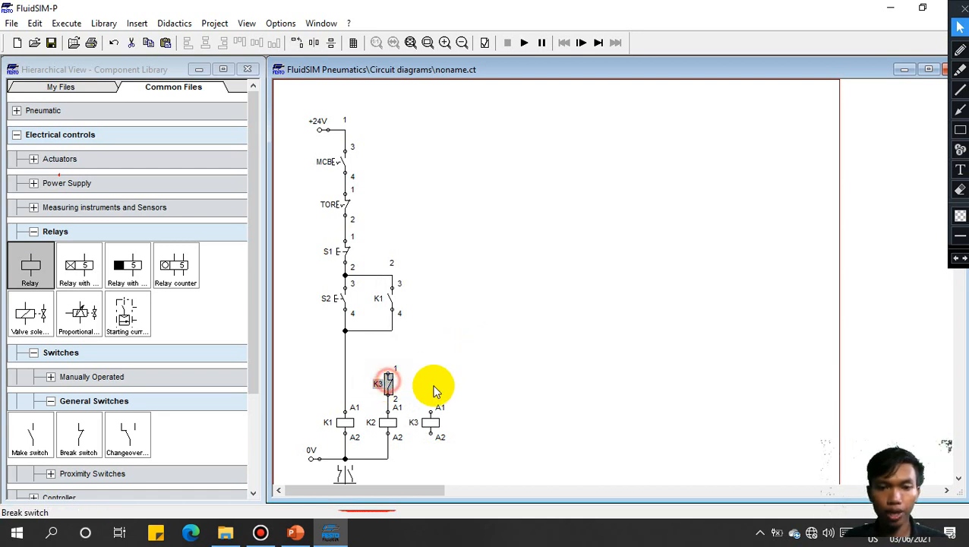
{"action": "mouse_move", "coordinate": [434, 392]}
{"action": "left_mouse_down"}
{"action": "mouse_move", "coordinate": [433, 383]}
{"action": "mouse_move", "coordinate": [632, 320]}
{"action": "mouse_move", "coordinate": [432, 384]}
{"action": "left_mouse_up"}
{"action": "left_click", "coordinate": [472, 382]}
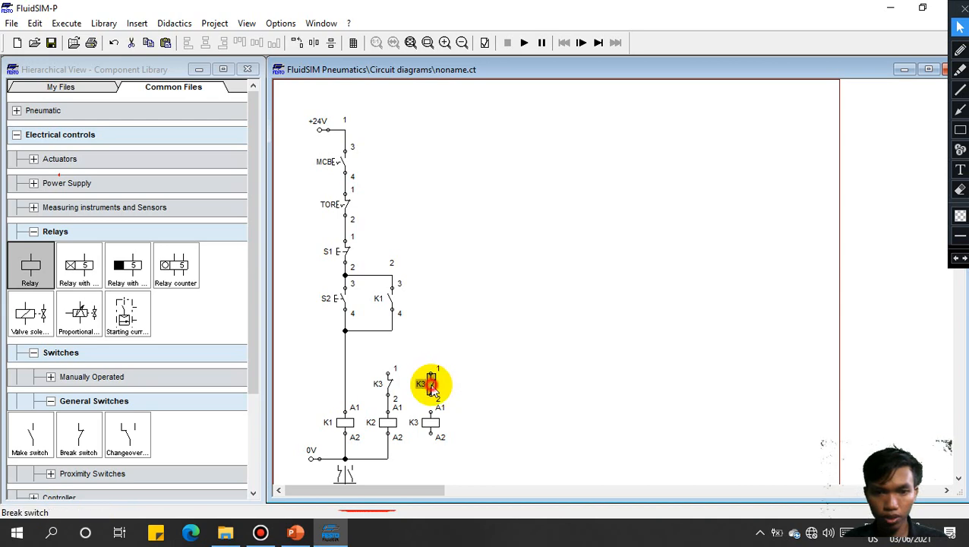
Label the copied break switch K2 and wire it in series with coil K3 down to the 0V line
{"action": "double_click", "coordinate": [432, 386]}
{"action": "type", "text": "K2"}
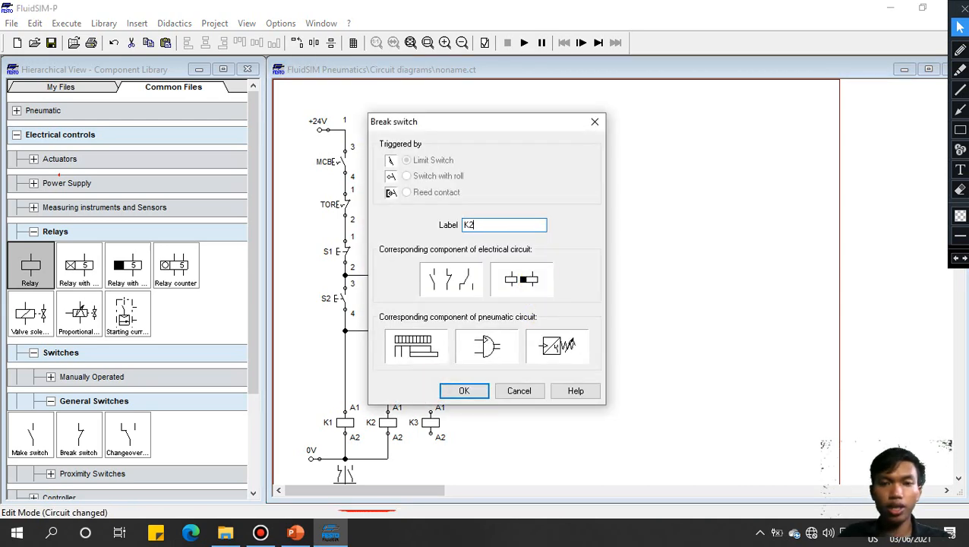
{"action": "key", "text": "Return"}
{"action": "left_click", "coordinate": [536, 287]}
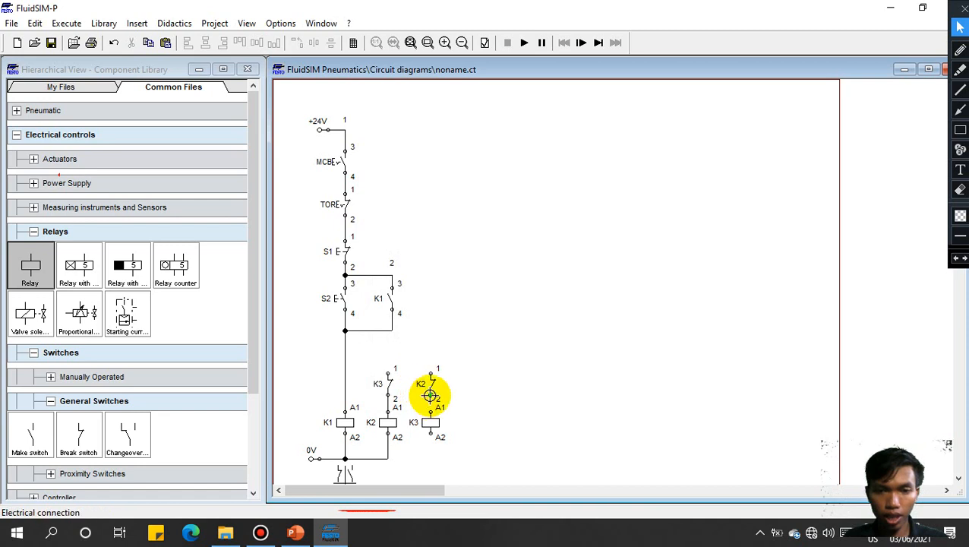
{"action": "left_click_drag", "start_coordinate": [430, 395], "coordinate": [431, 411]}
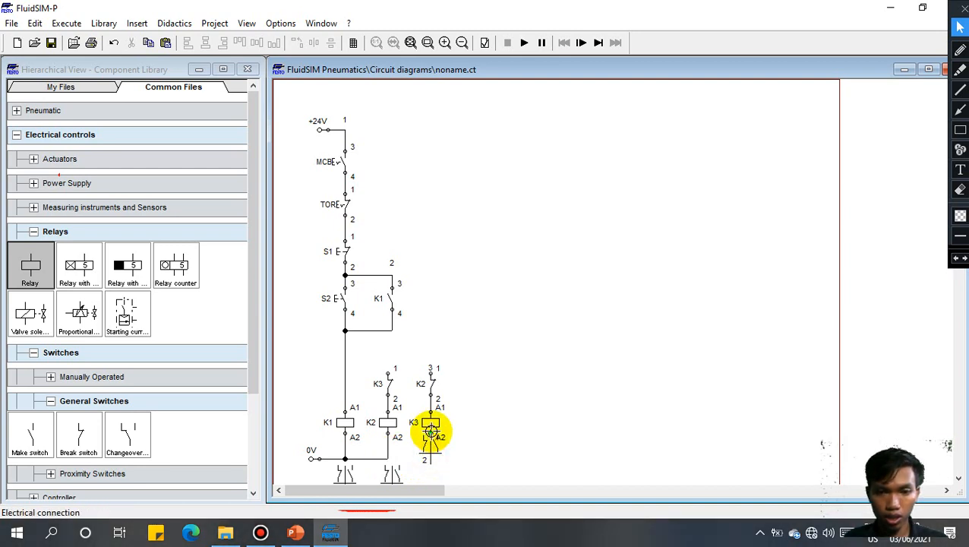
{"action": "left_click_drag", "start_coordinate": [430, 434], "coordinate": [389, 459]}
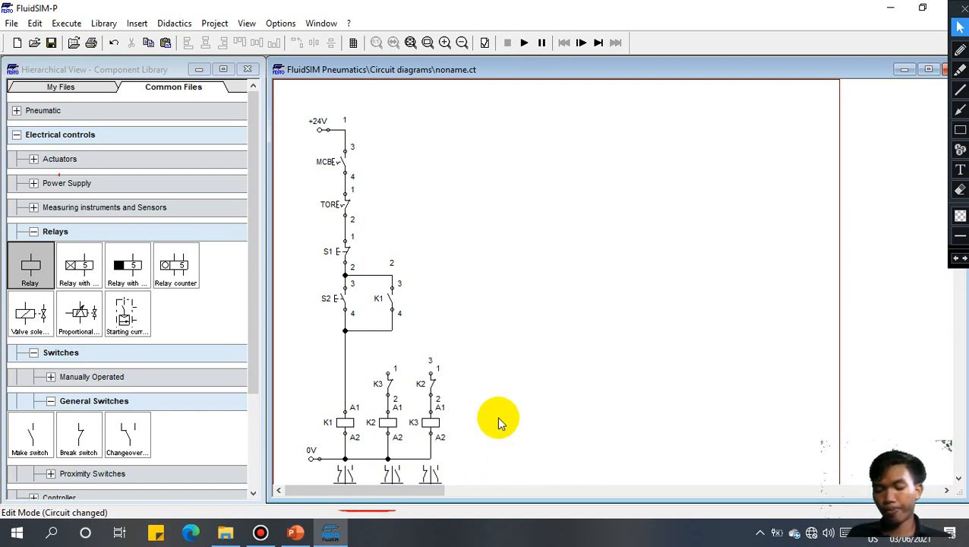
Place a relay with switch-on delay beside coil K3 and label it T1
{"action": "left_click_drag", "start_coordinate": [76, 266], "coordinate": [481, 423]}
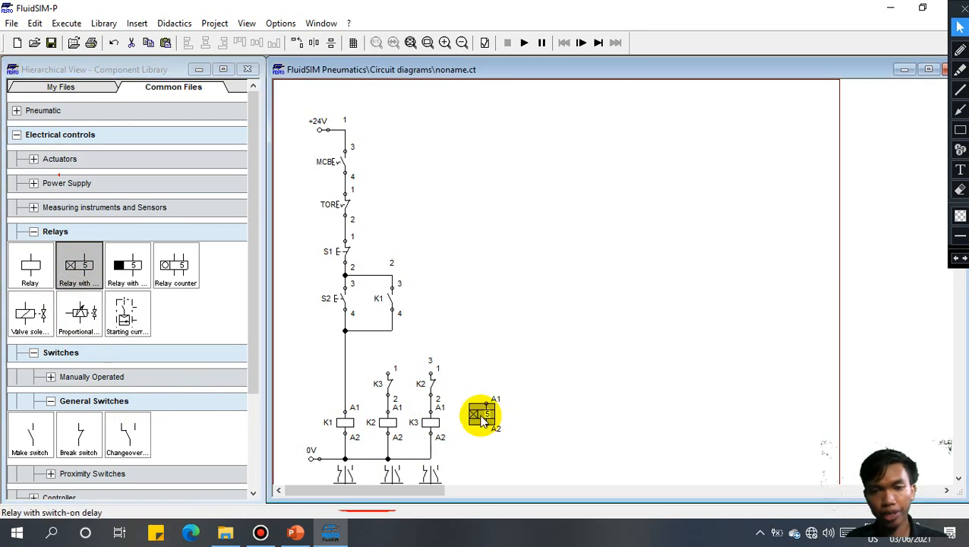
{"action": "double_click", "coordinate": [483, 424]}
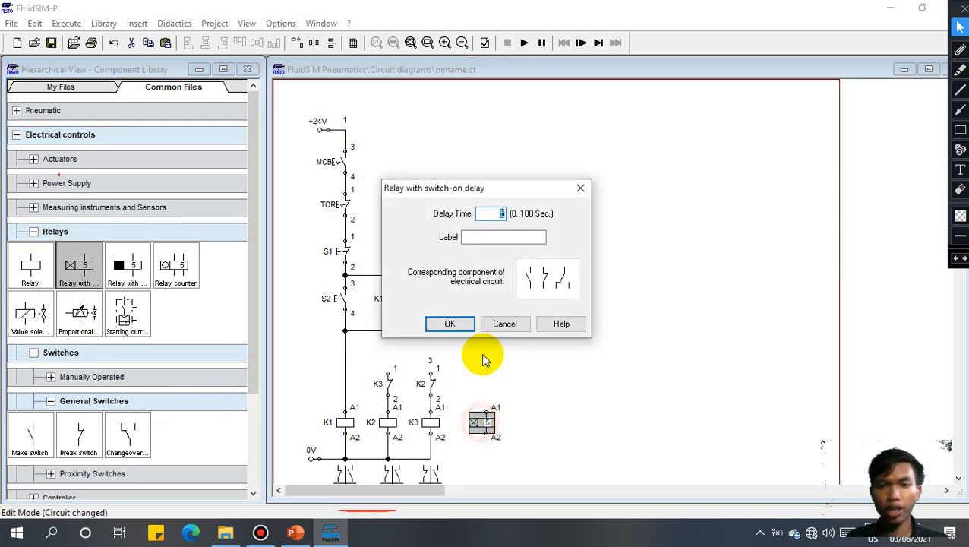
{"action": "left_click", "coordinate": [523, 240]}
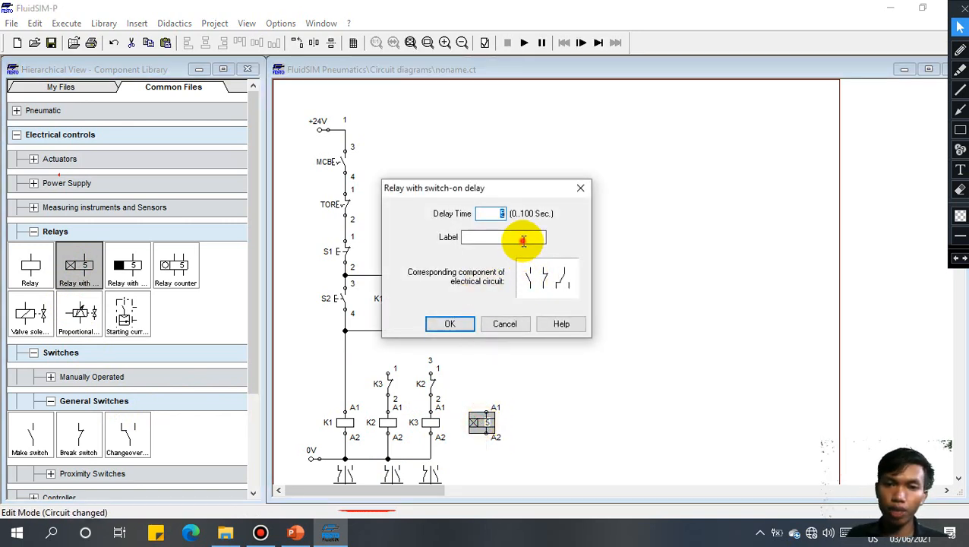
{"action": "type", "text": "T1"}
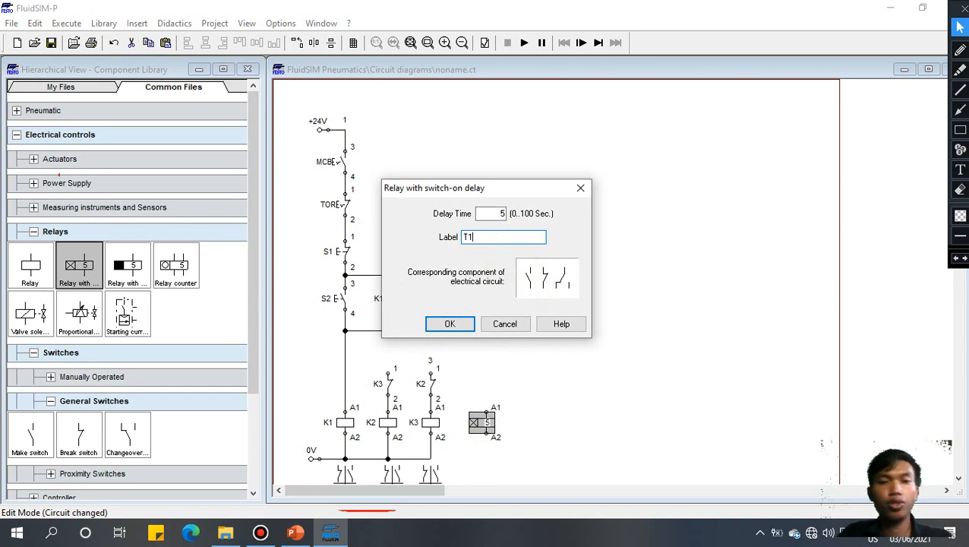
{"action": "key", "text": "Return"}
{"action": "left_click", "coordinate": [521, 245]}
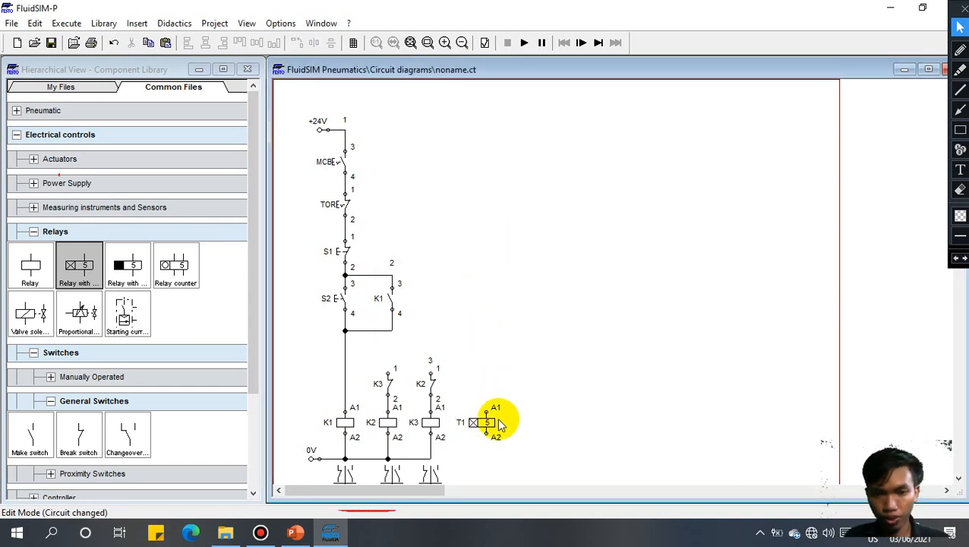
Wire timer relay T1 between the 0V line and the junction below the K1 holding contact
{"action": "left_click_drag", "start_coordinate": [487, 435], "coordinate": [430, 459]}
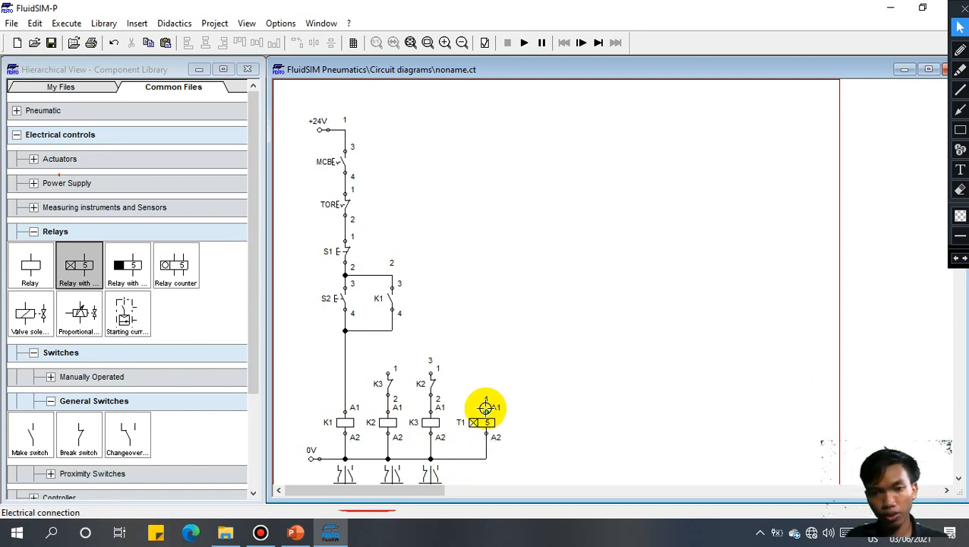
{"action": "left_click_drag", "start_coordinate": [486, 408], "coordinate": [392, 329]}
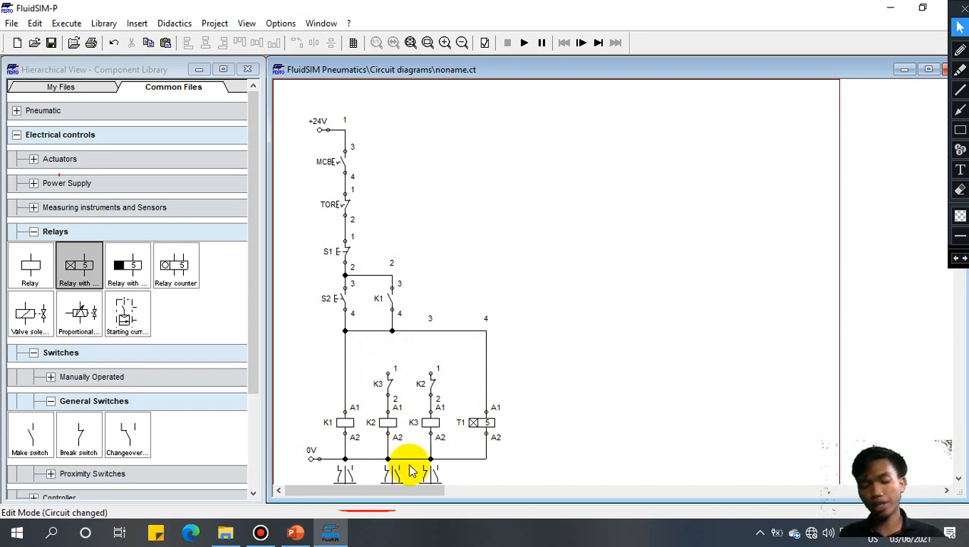
Place a break switch labelled T1 below the K1 holding contact, directly above the K3 break switch
{"action": "left_click", "coordinate": [86, 433]}
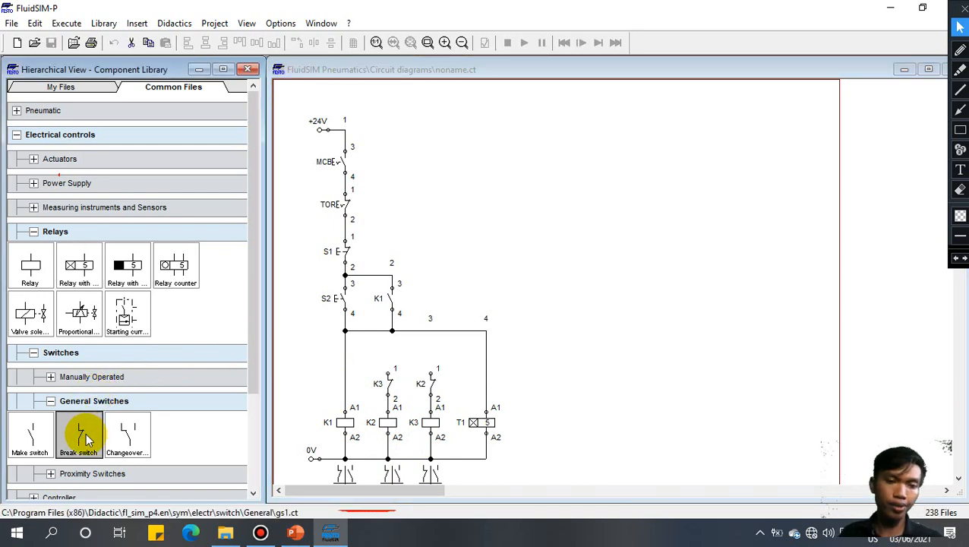
{"action": "left_click_drag", "start_coordinate": [86, 437], "coordinate": [391, 351]}
{"action": "double_click", "coordinate": [390, 350]}
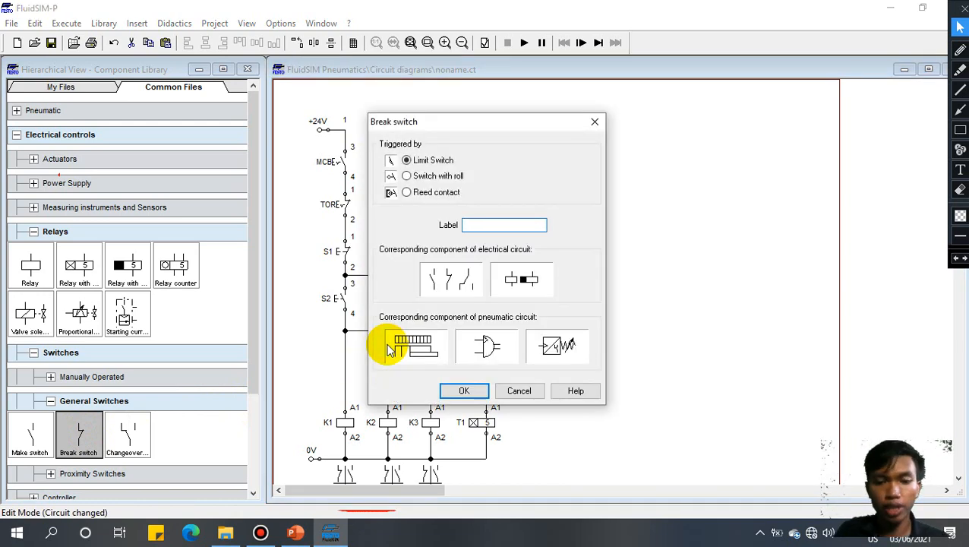
{"action": "key", "text": "Return"}
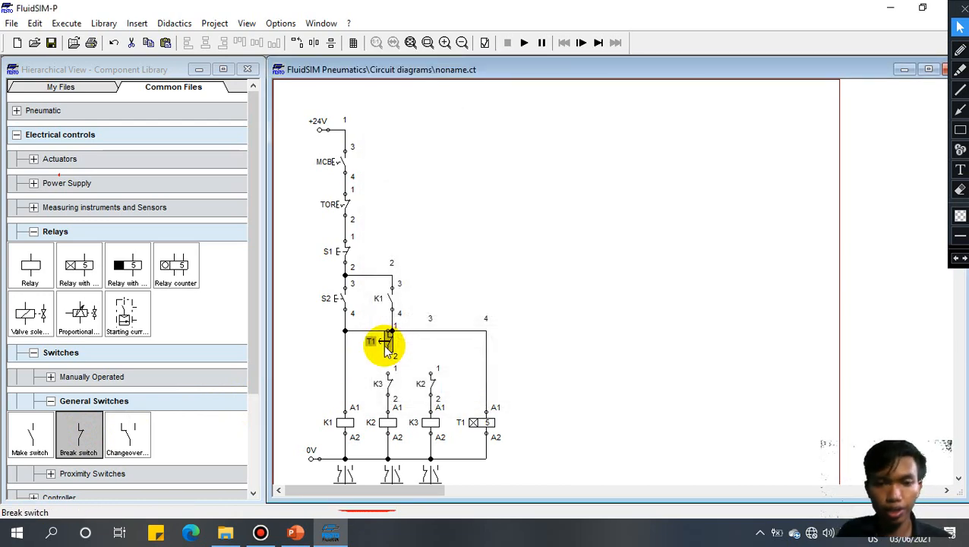
{"action": "mouse_move", "coordinate": [388, 339]}
{"action": "left_mouse_down"}
{"action": "mouse_move", "coordinate": [388, 350]}
{"action": "mouse_move", "coordinate": [389, 331]}
{"action": "left_mouse_up"}
{"action": "left_click", "coordinate": [413, 354]}
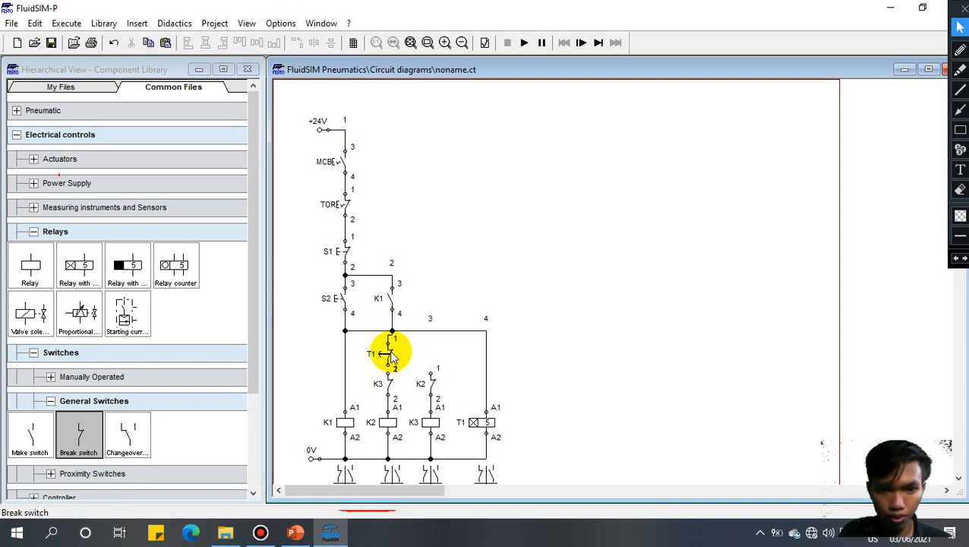
Align the T1, K3 and K2 branch under the K1 holding contact and connect it in series down to the 0V line
{"action": "left_click_drag", "start_coordinate": [407, 443], "coordinate": [349, 317]}
{"action": "left_click_drag", "start_coordinate": [391, 342], "coordinate": [392, 343]}
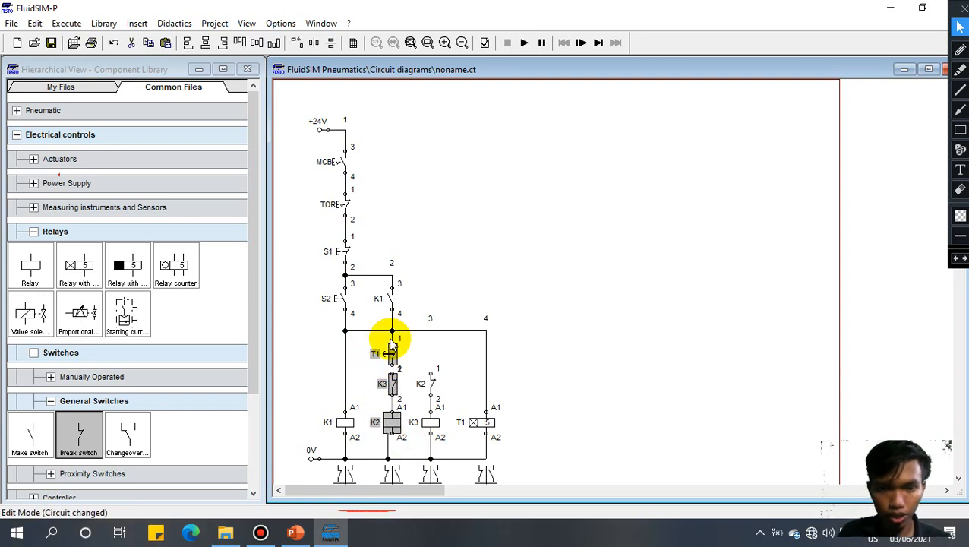
{"action": "left_click", "coordinate": [433, 338]}
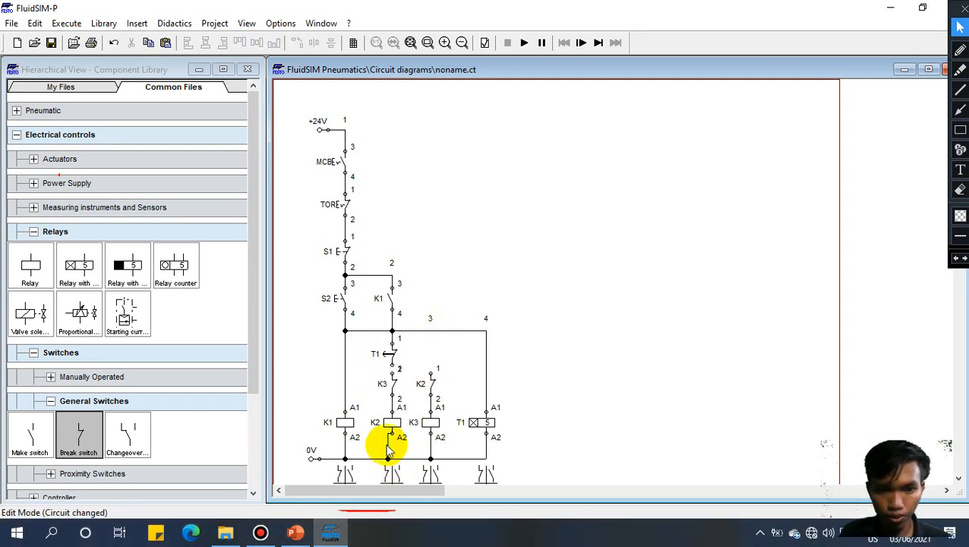
{"action": "left_click_drag", "start_coordinate": [387, 449], "coordinate": [392, 450]}
{"action": "left_click", "coordinate": [387, 459]}
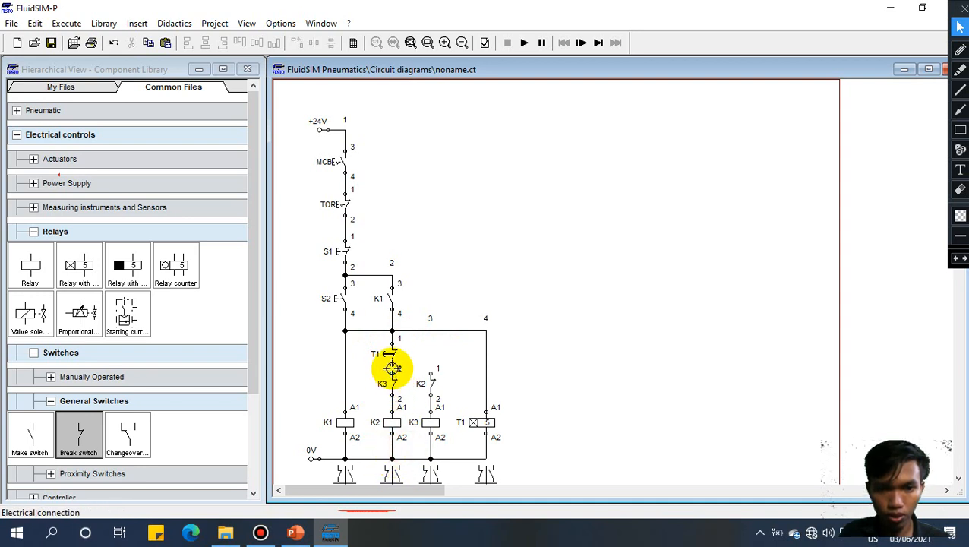
{"action": "left_click_drag", "start_coordinate": [392, 372], "coordinate": [392, 365]}
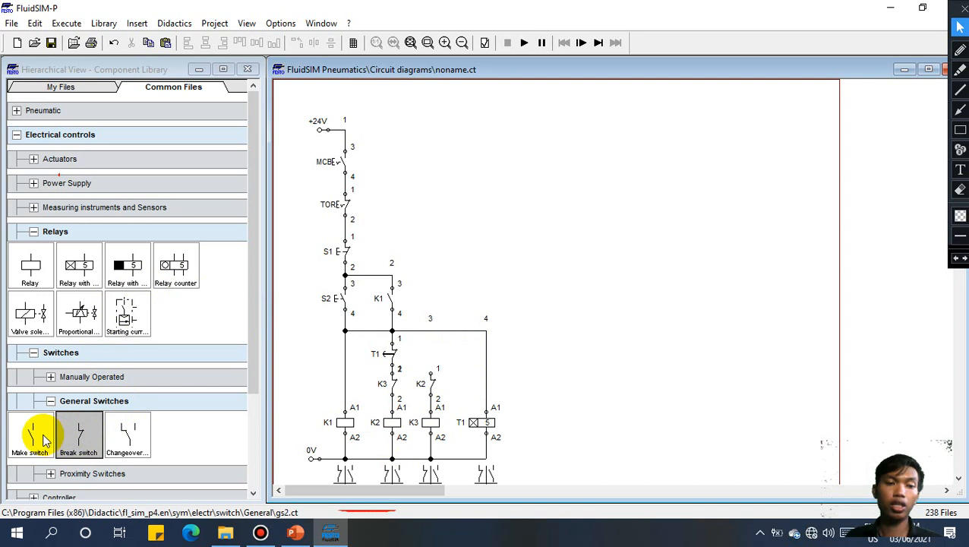
Place a make switch labelled T1 above the K2 break switch and wire it to the line below the K1 holding contact
{"action": "left_click_drag", "start_coordinate": [43, 434], "coordinate": [432, 354]}
{"action": "left_click", "coordinate": [423, 339]}
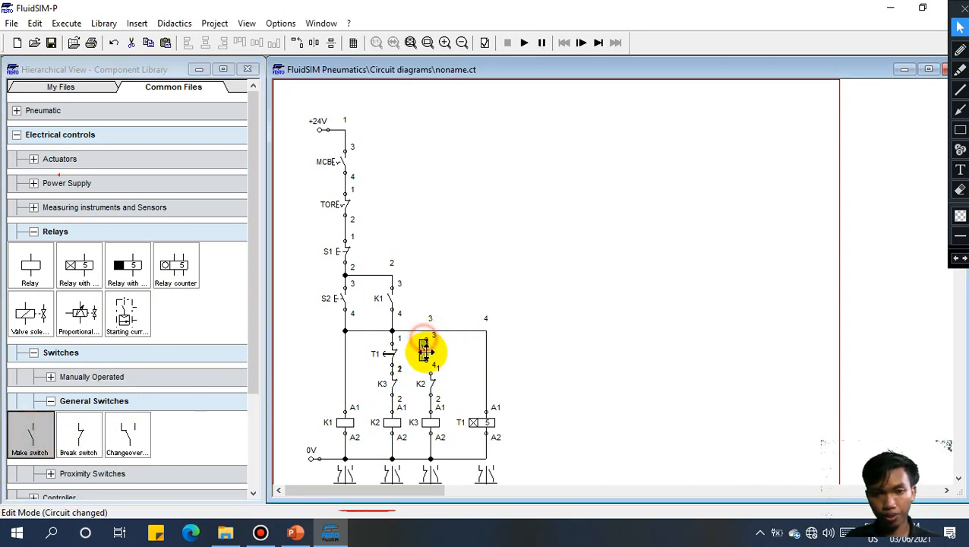
{"action": "left_click", "coordinate": [450, 348]}
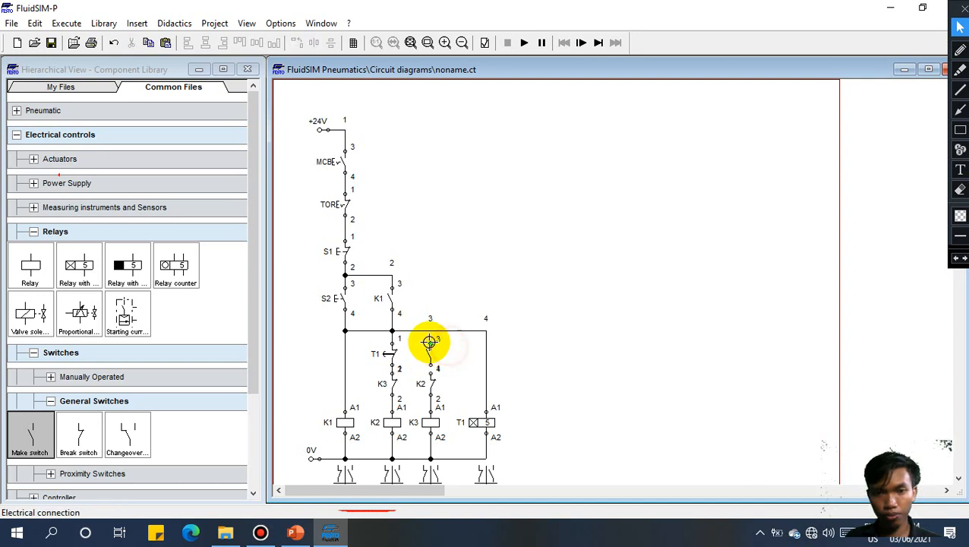
{"action": "left_click_drag", "start_coordinate": [430, 341], "coordinate": [431, 332]}
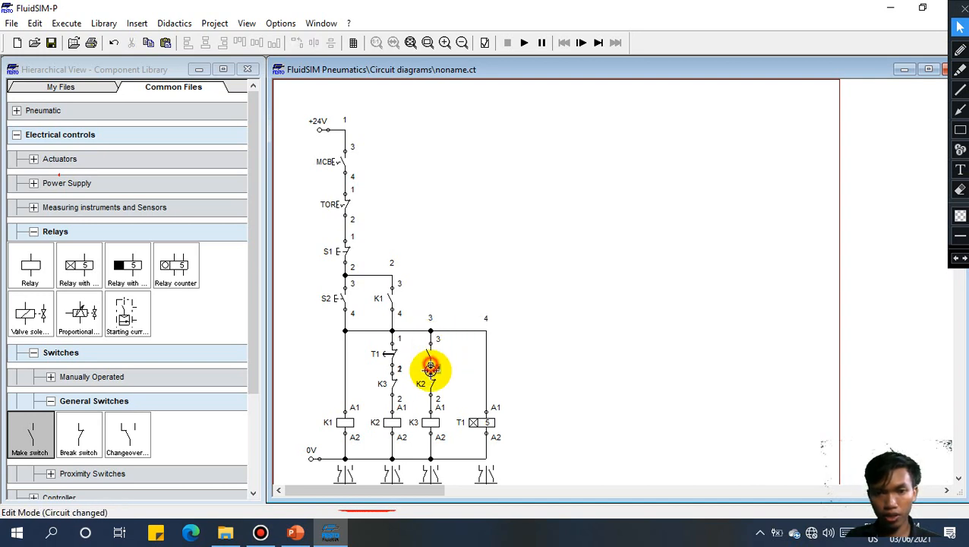
{"action": "double_click", "coordinate": [433, 362]}
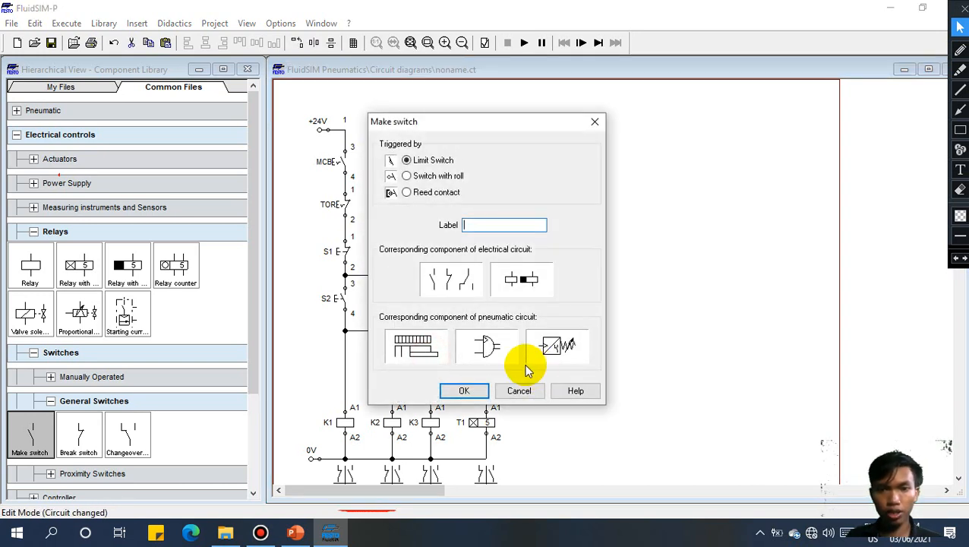
{"action": "type", "text": "T1"}
{"action": "key", "text": "Return"}
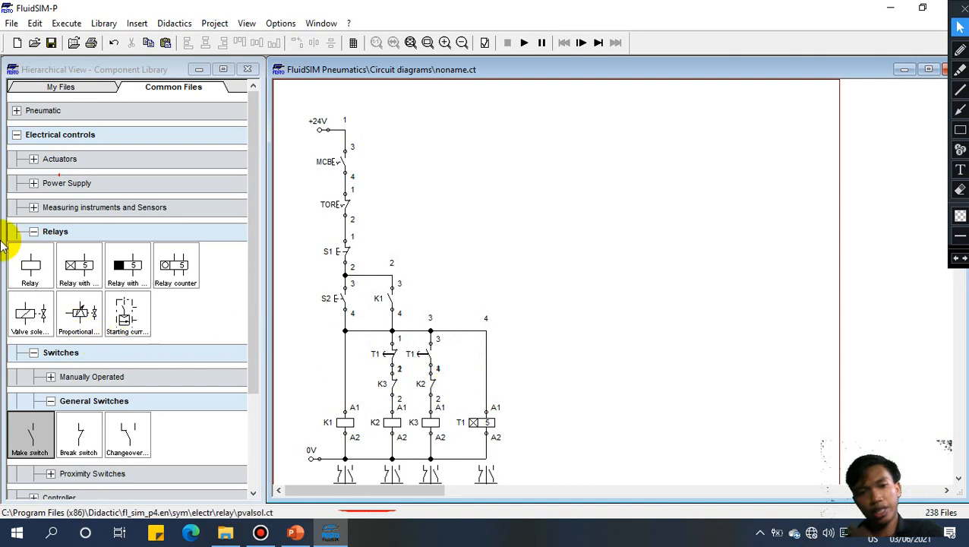
Place an indicator light beside timer relay T1 and set its signal color to bright green
{"action": "left_click", "coordinate": [36, 235]}
{"action": "left_click", "coordinate": [34, 208]}
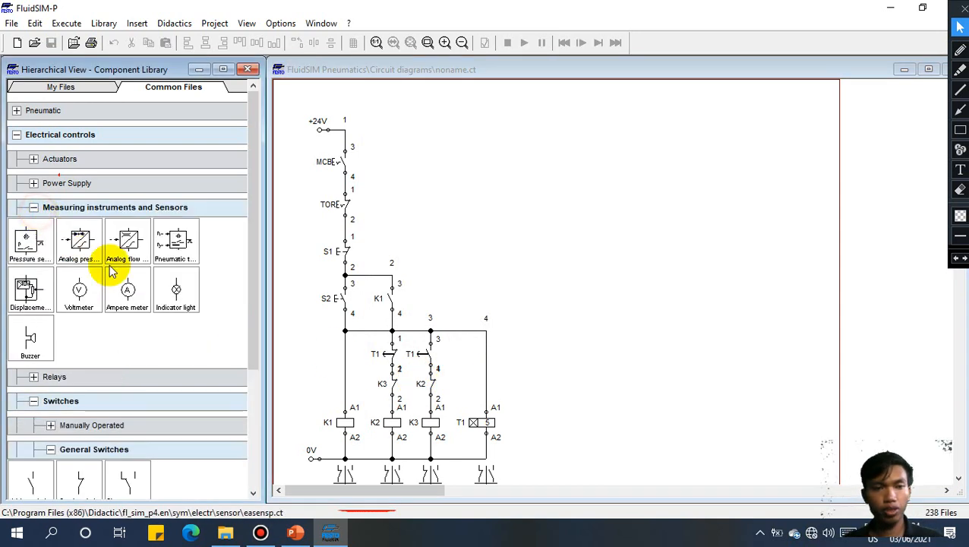
{"action": "left_click_drag", "start_coordinate": [175, 291], "coordinate": [530, 417]}
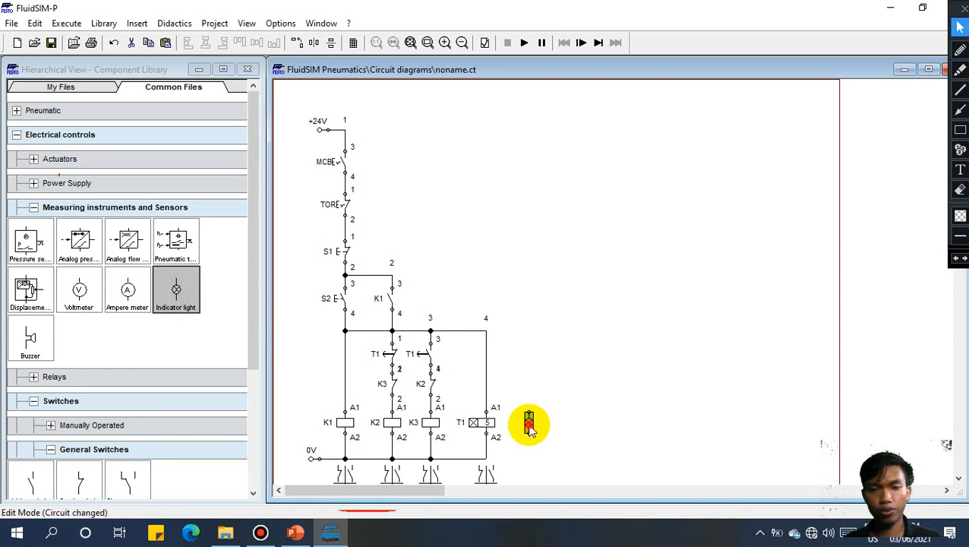
{"action": "double_click", "coordinate": [529, 424]}
{"action": "left_click", "coordinate": [575, 259]}
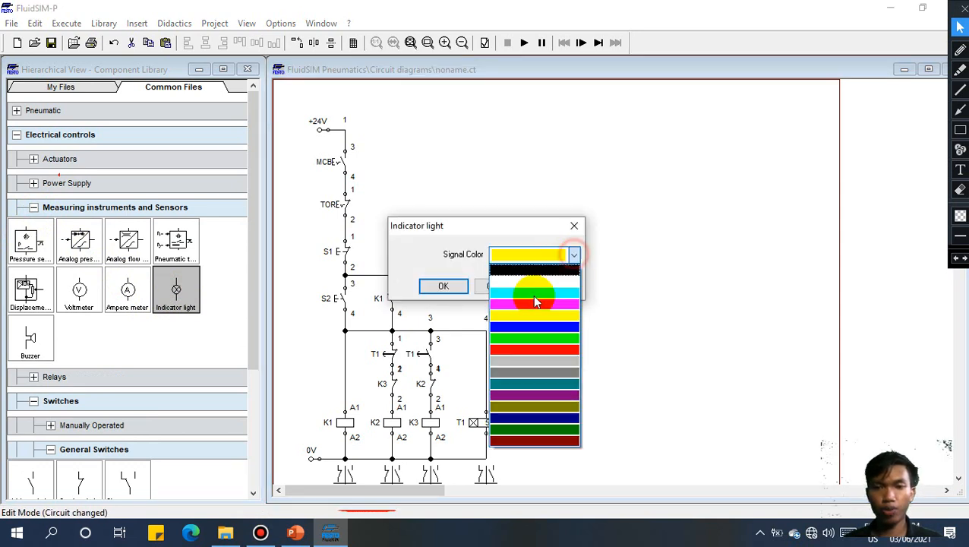
{"action": "left_click", "coordinate": [515, 334]}
{"action": "left_click", "coordinate": [446, 285]}
{"action": "left_click", "coordinate": [600, 471]}
Copy the green indicator light and place the copy beside the original at the same height
{"action": "left_click", "coordinate": [529, 423]}
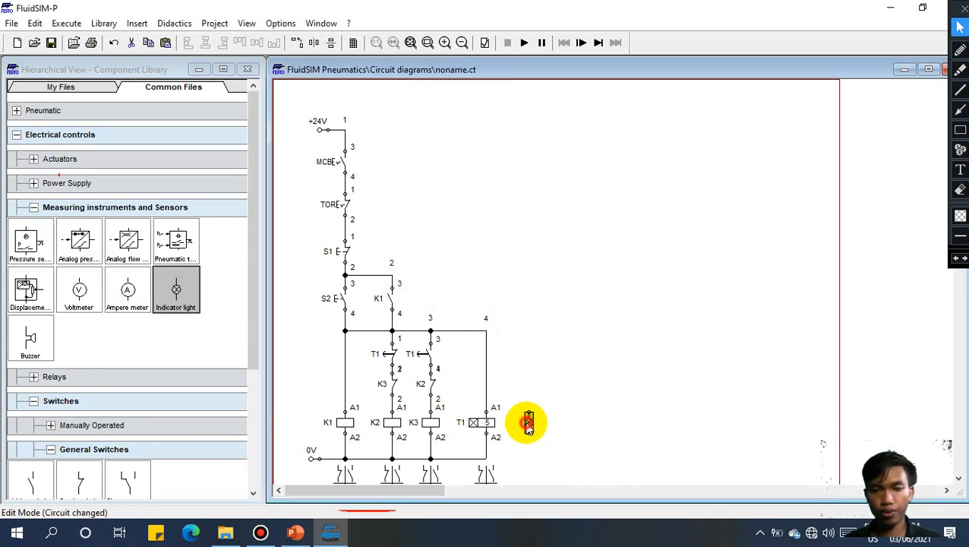
{"action": "key", "text": "ctrl+c"}
{"action": "key", "text": "ctrl+v"}
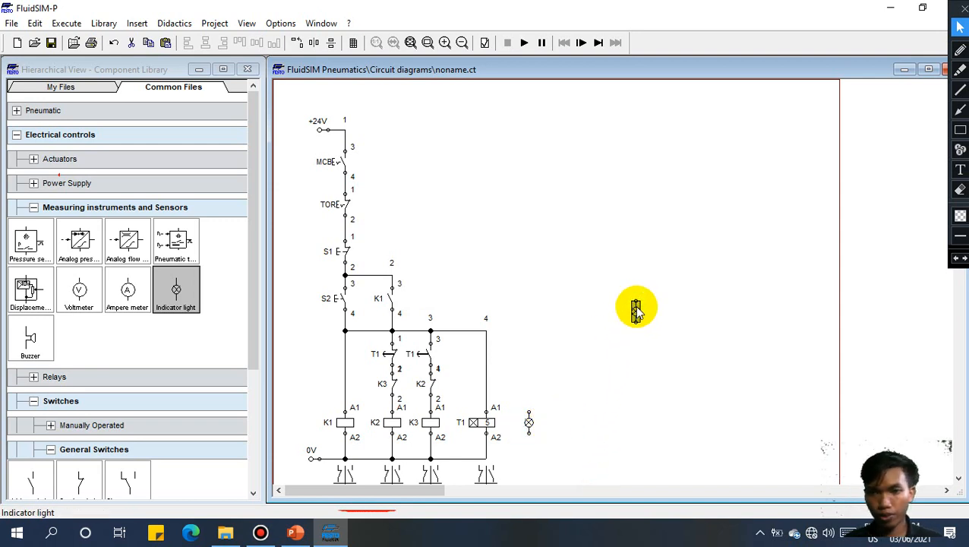
{"action": "left_click_drag", "start_coordinate": [635, 311], "coordinate": [558, 418]}
{"action": "left_click", "coordinate": [584, 411]}
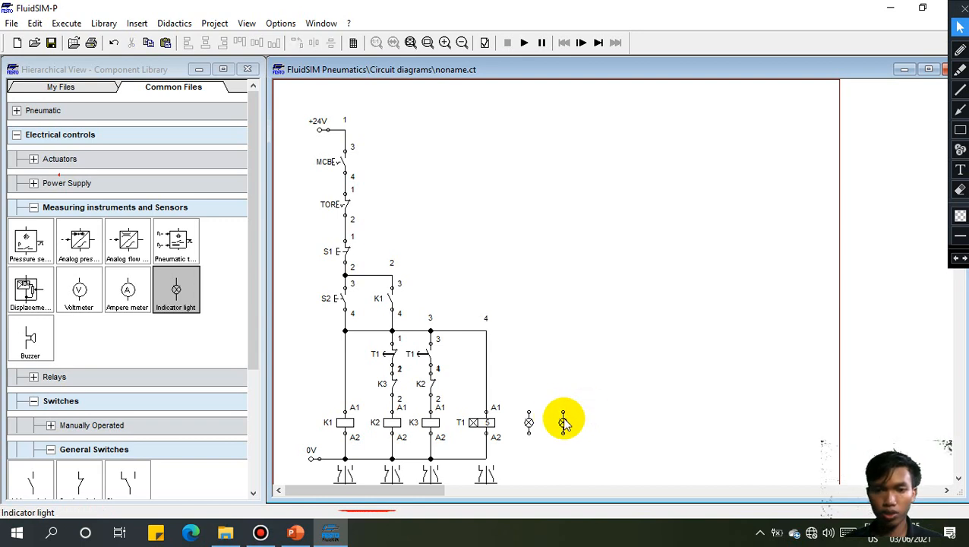
{"action": "left_click", "coordinate": [558, 418]}
{"action": "left_click", "coordinate": [588, 411]}
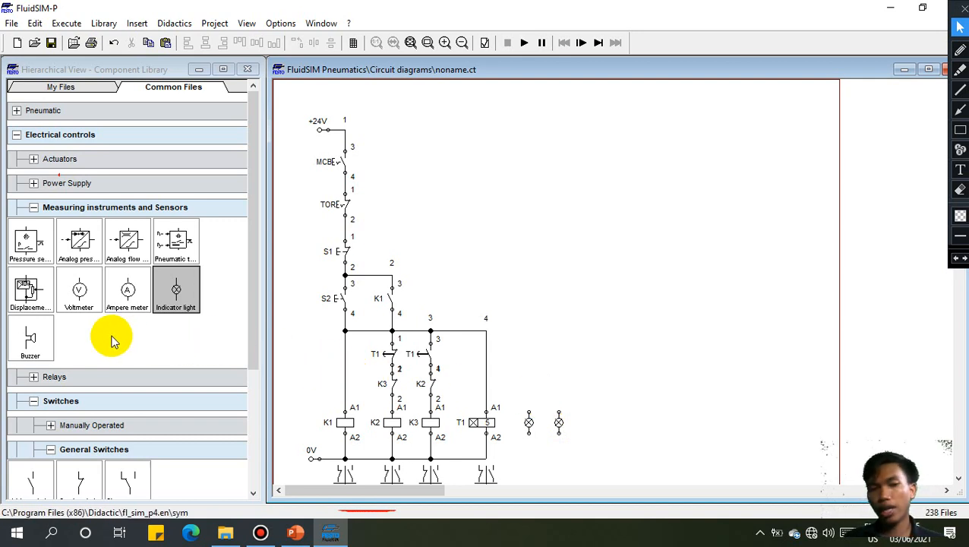
Place a make switch labelled K2 above the first indicator light and wire it to the line between MCB and TOR
{"action": "left_click_drag", "start_coordinate": [250, 308], "coordinate": [253, 373]}
{"action": "left_click", "coordinate": [40, 385]}
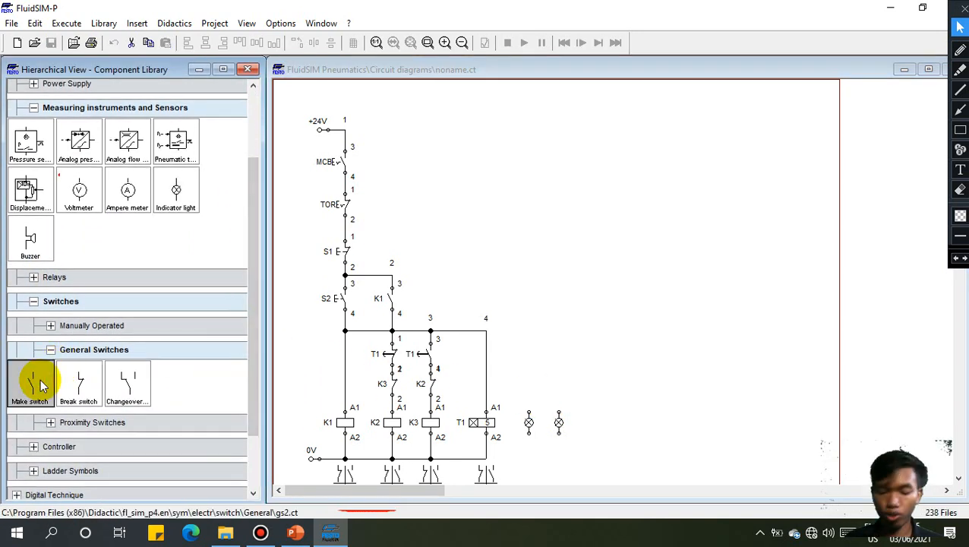
{"action": "left_click_drag", "start_coordinate": [40, 385], "coordinate": [528, 353]}
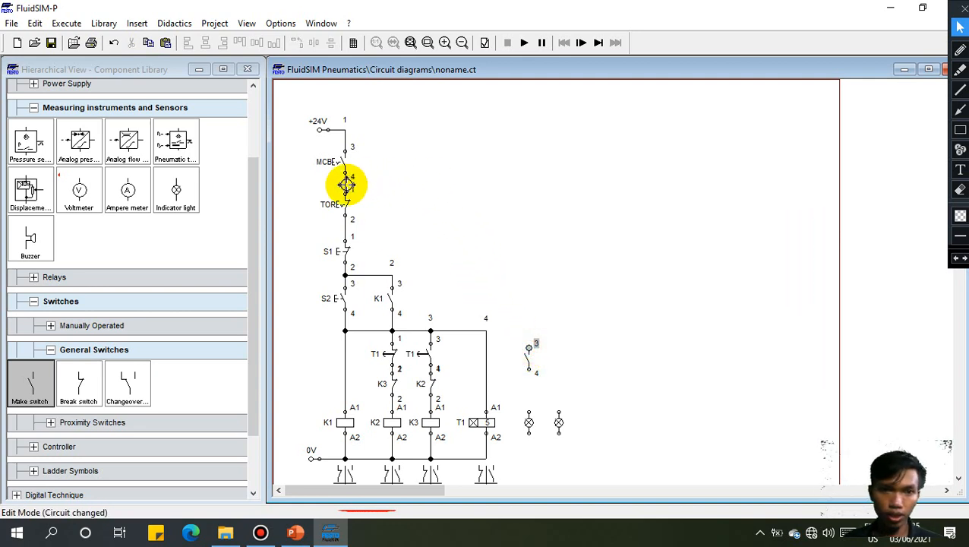
{"action": "double_click", "coordinate": [525, 359]}
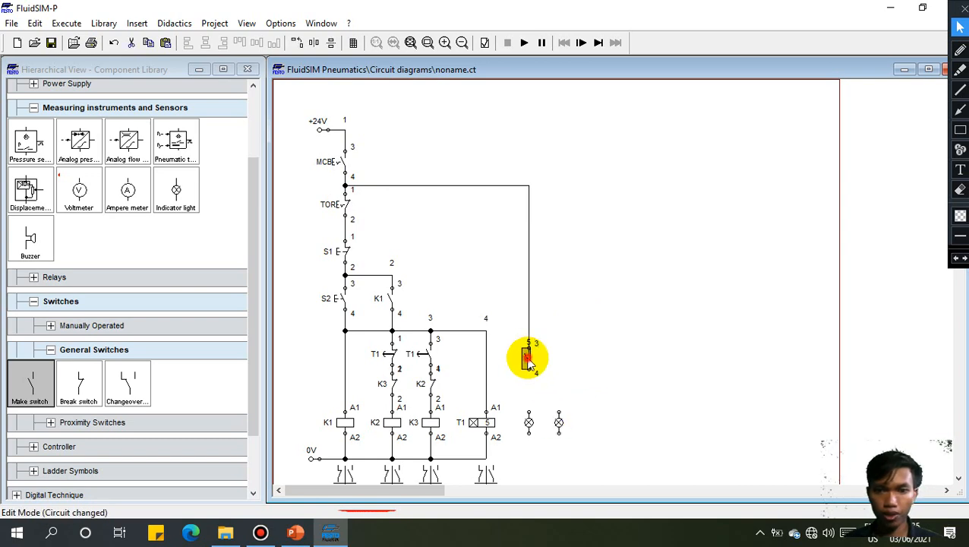
{"action": "type", "text": "K2"}
{"action": "key", "text": "Return"}
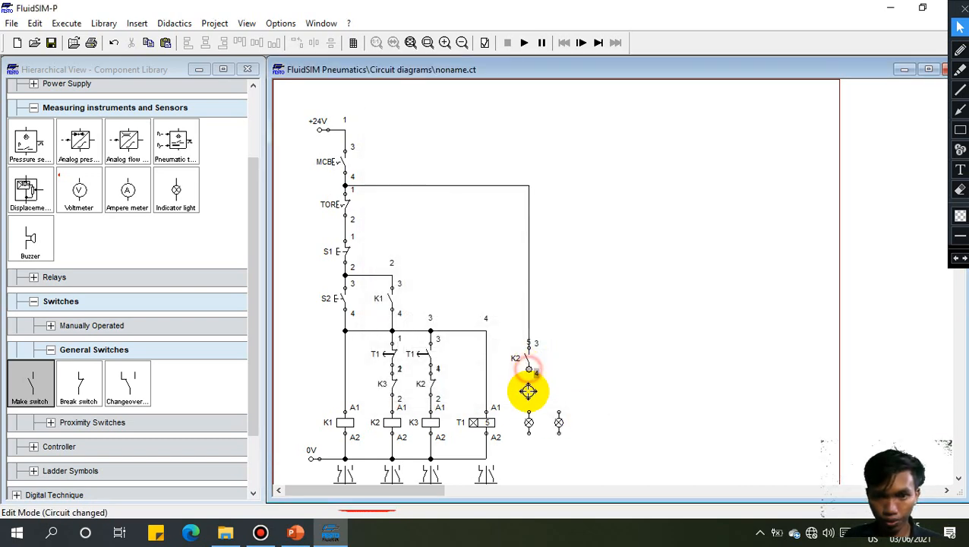
Wire the K2 make switch to the first indicator light and the light to the 0V line
{"action": "left_click_drag", "start_coordinate": [528, 413], "coordinate": [528, 414]}
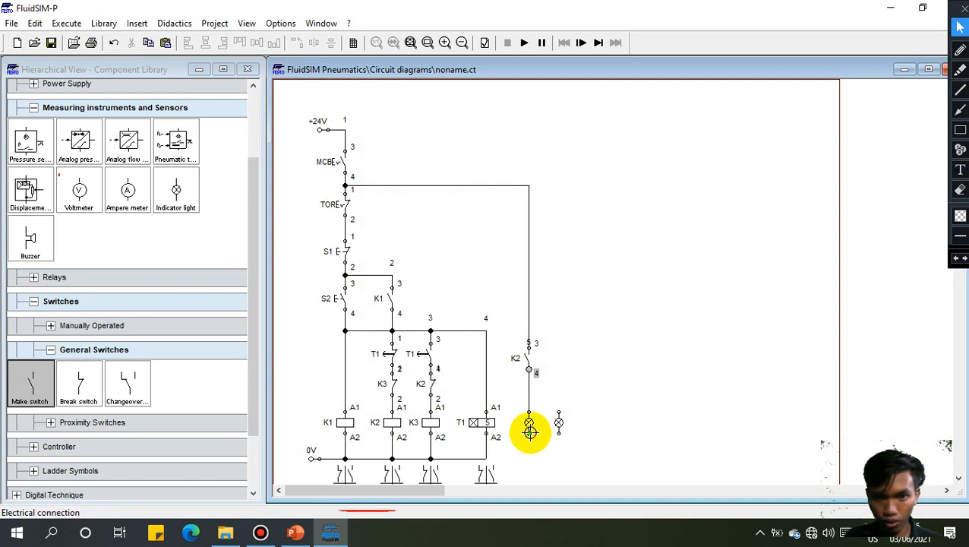
{"action": "left_click_drag", "start_coordinate": [487, 458], "coordinate": [529, 431]}
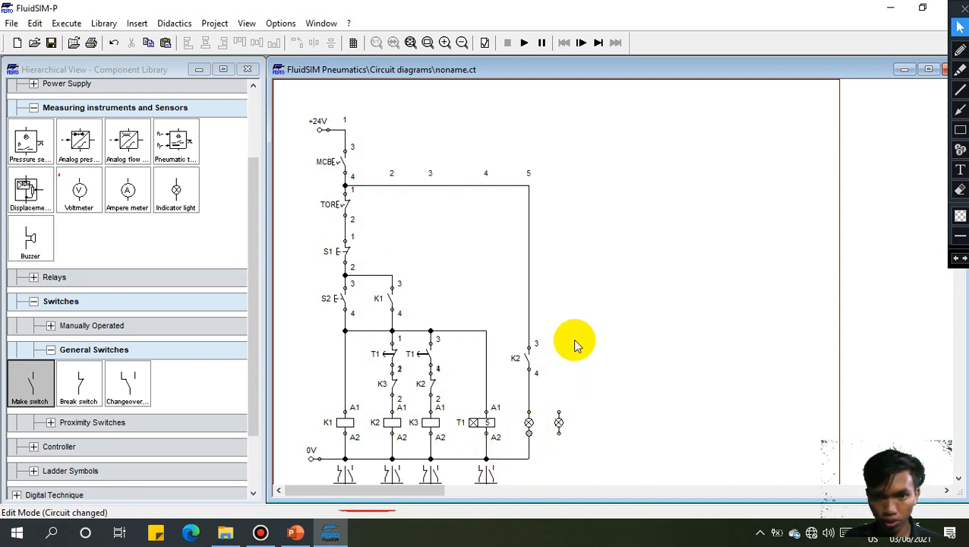
{"action": "left_click", "coordinate": [575, 336]}
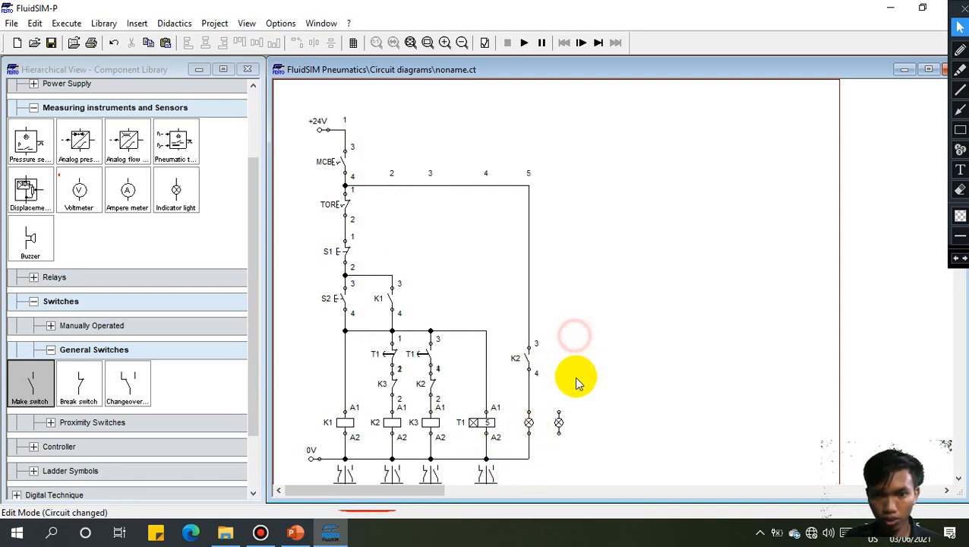
Copy the K2 make switch above the first indicator light and label the copy K3
{"action": "left_click", "coordinate": [530, 358]}
{"action": "key", "text": "ctrl+c"}
{"action": "key", "text": "ctrl+v"}
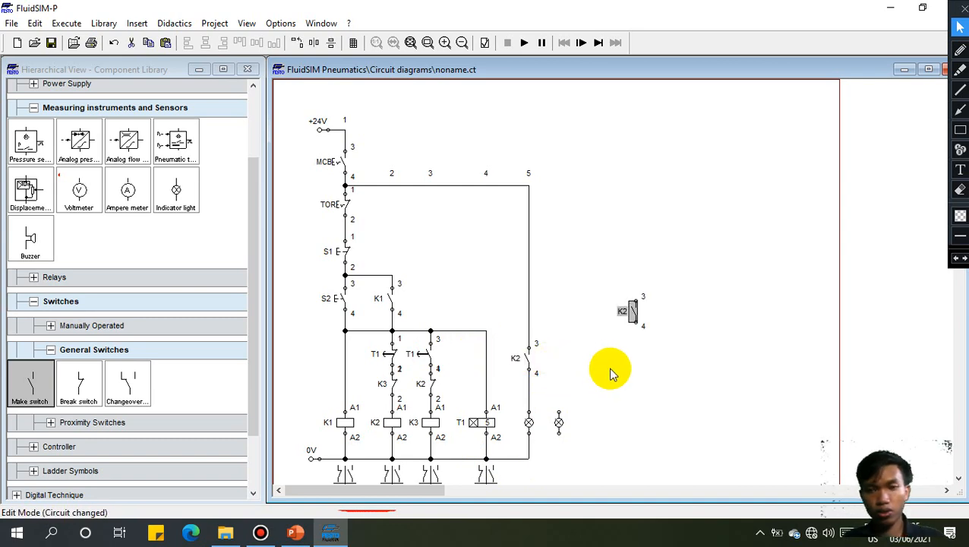
{"action": "double_click", "coordinate": [636, 310]}
{"action": "type", "text": "K3"}
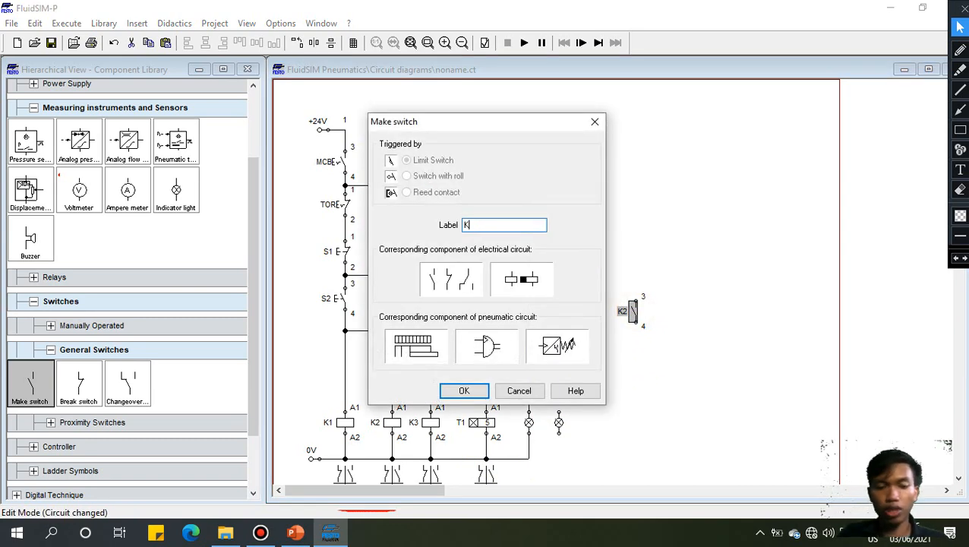
{"action": "key", "text": "Return"}
{"action": "left_click", "coordinate": [606, 262]}
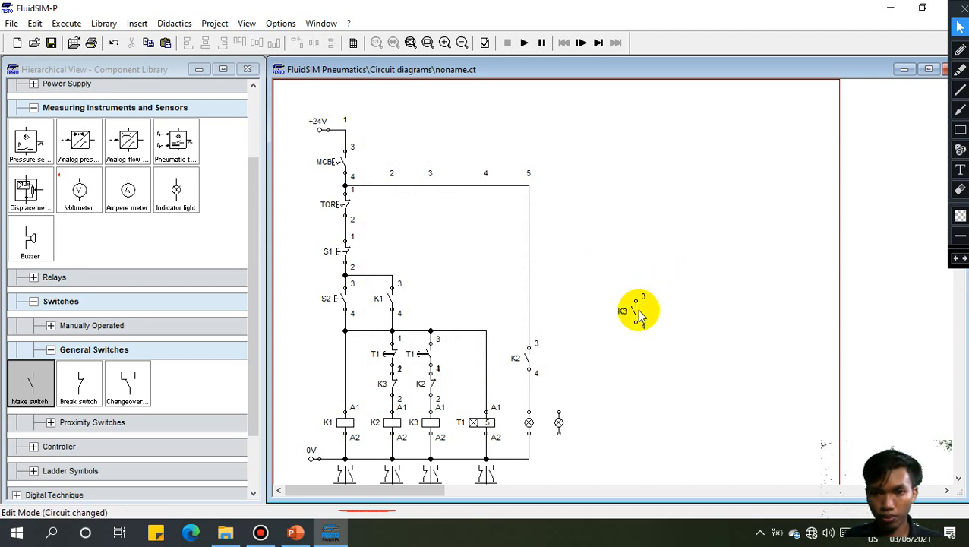
Move the K3 make switch above the second indicator light, align the two, and wire them in series down to the 0V line
{"action": "left_click_drag", "start_coordinate": [635, 312], "coordinate": [555, 362]}
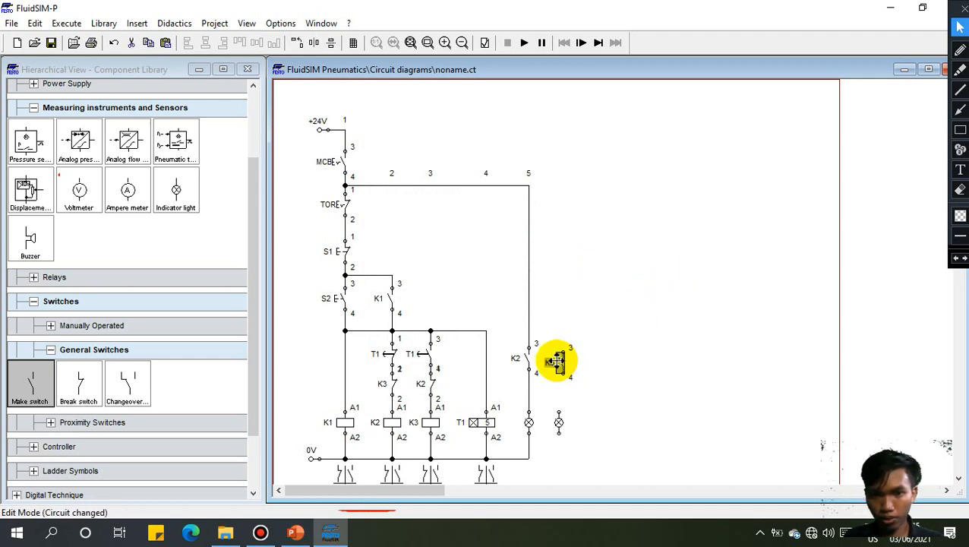
{"action": "left_click", "coordinate": [599, 377]}
{"action": "left_click_drag", "start_coordinate": [556, 361], "coordinate": [564, 353]}
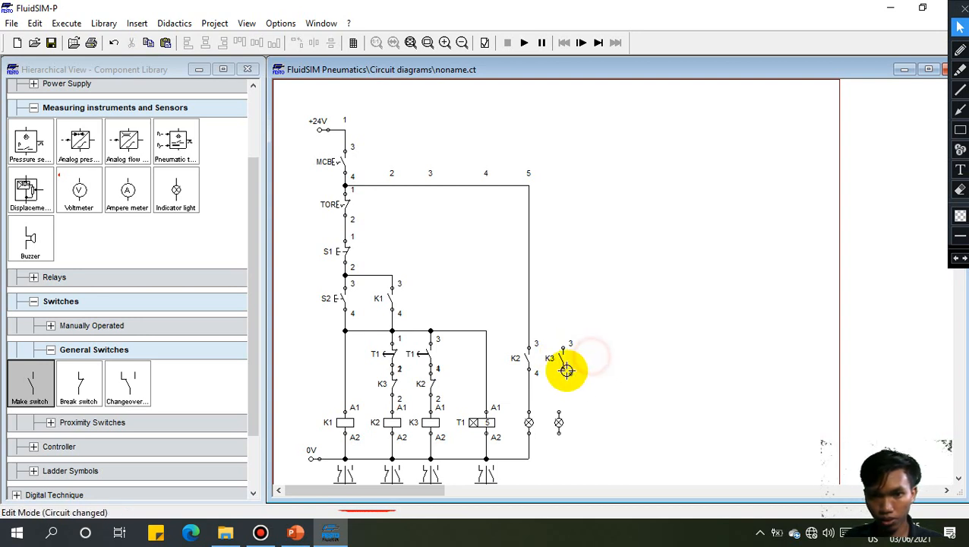
{"action": "left_click_drag", "start_coordinate": [559, 412], "coordinate": [563, 370]}
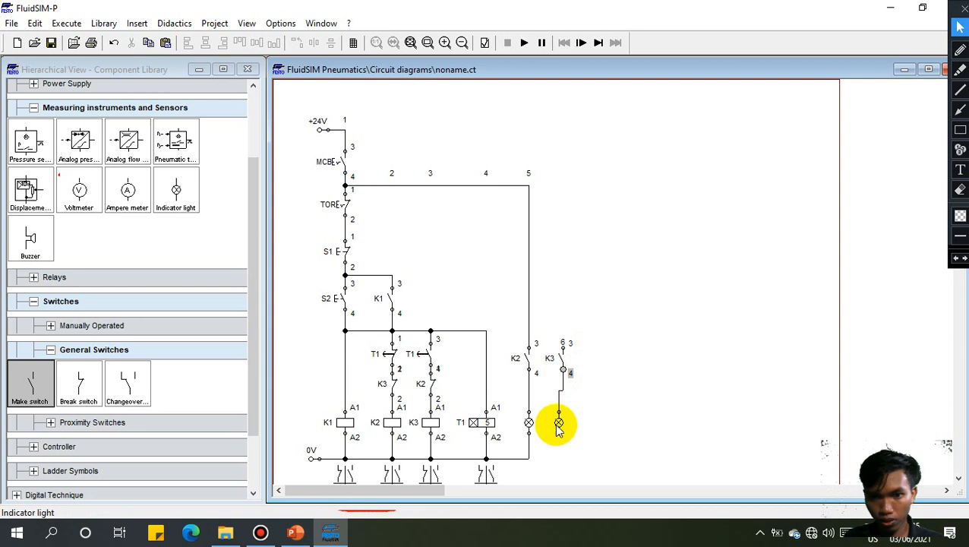
{"action": "left_click", "coordinate": [594, 423]}
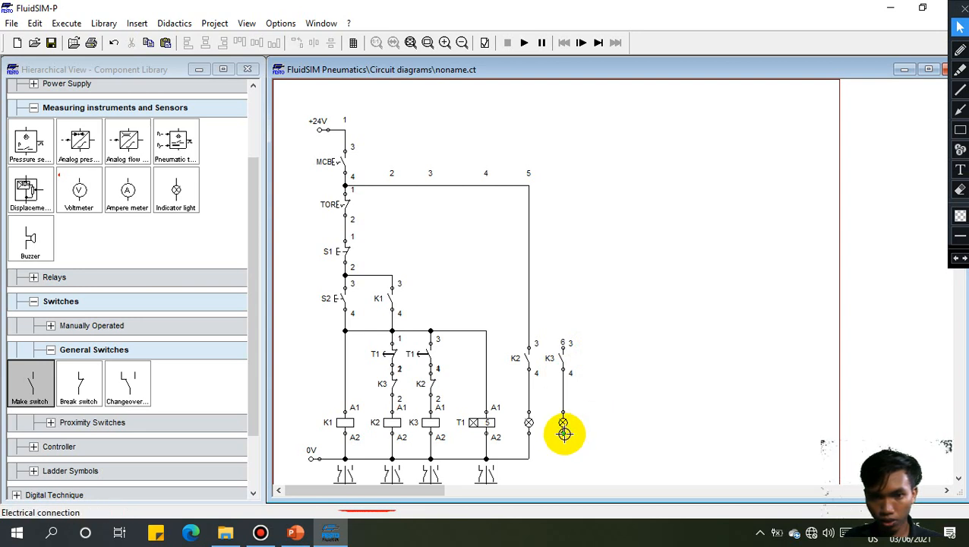
{"action": "left_click_drag", "start_coordinate": [563, 433], "coordinate": [530, 456]}
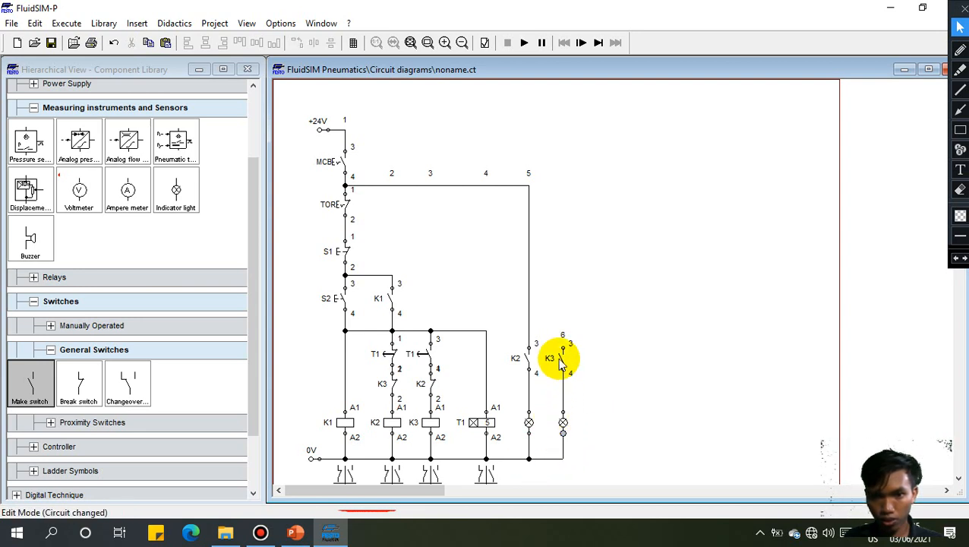
Wire the K3 make switch to the line between MCB and TOR, and copy an indicator light into the free area beside the circuit
{"action": "left_click_drag", "start_coordinate": [562, 349], "coordinate": [528, 185]}
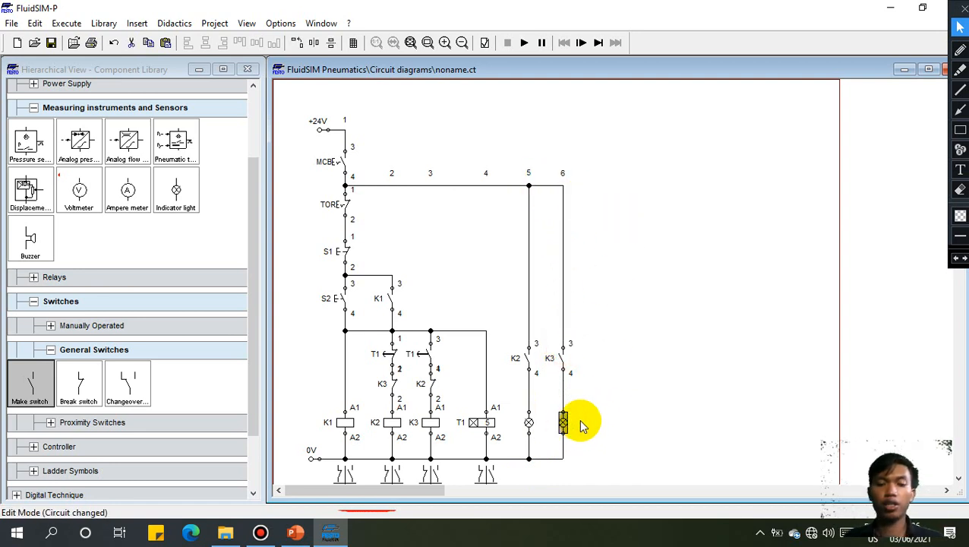
{"action": "left_click_drag", "start_coordinate": [579, 419], "coordinate": [643, 351]}
{"action": "left_click_drag", "start_coordinate": [638, 304], "coordinate": [637, 312]}
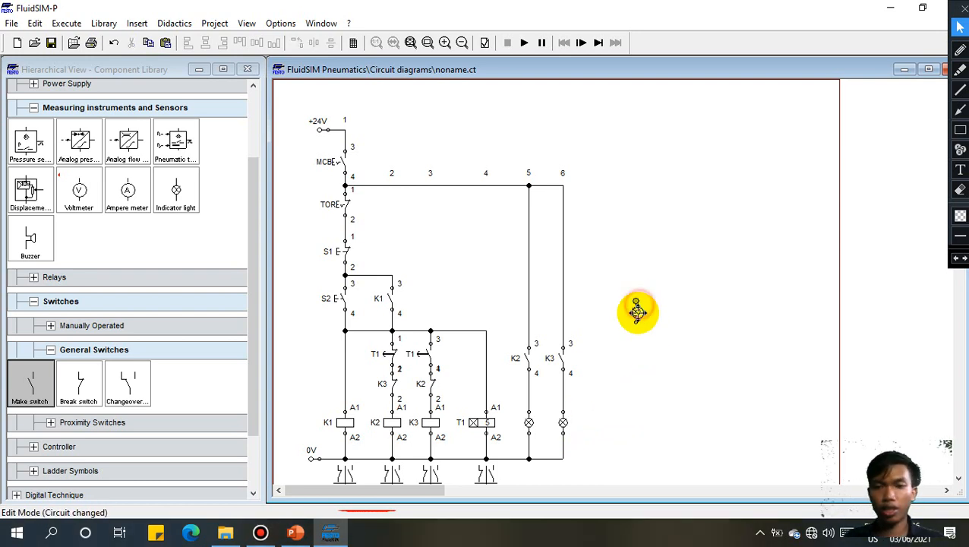
Set the copied indicator light's signal color to red and place it in line beside the second indicator light
{"action": "double_click", "coordinate": [637, 311]}
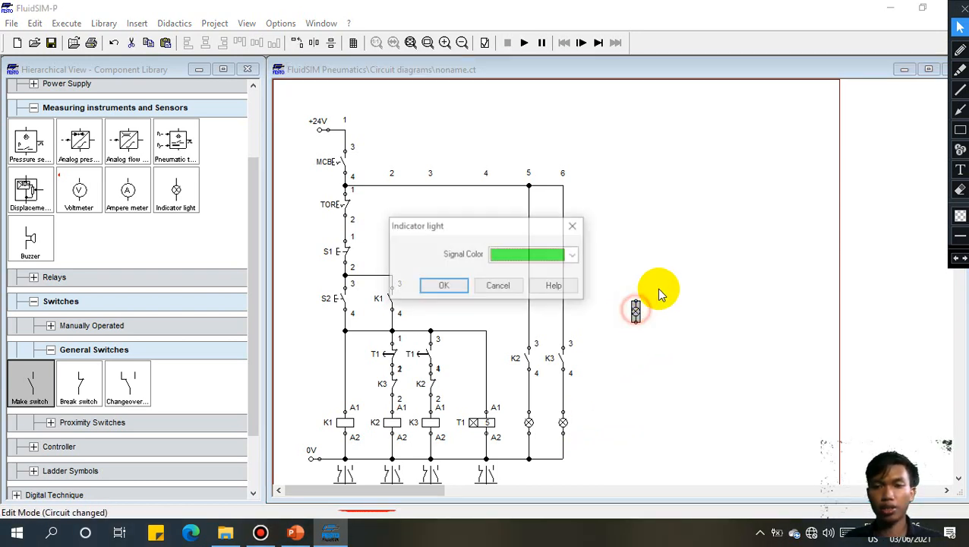
{"action": "left_click", "coordinate": [574, 256]}
{"action": "left_click", "coordinate": [530, 352]}
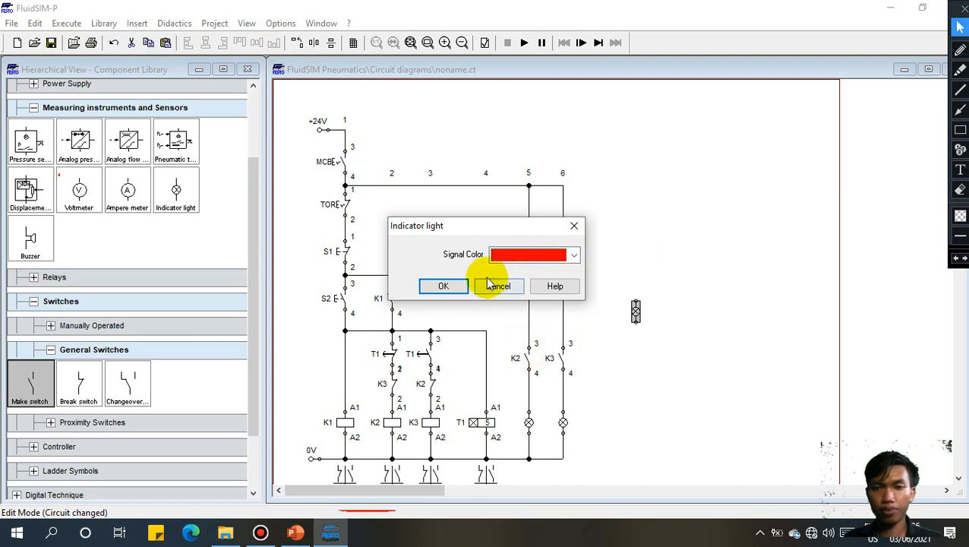
{"action": "left_click", "coordinate": [444, 286]}
{"action": "left_click_drag", "start_coordinate": [637, 312], "coordinate": [600, 417]}
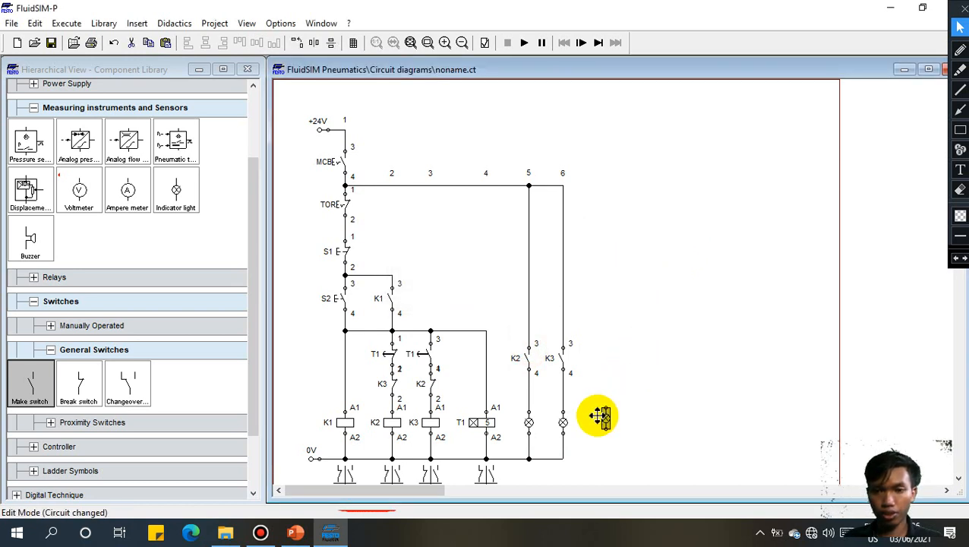
{"action": "left_click", "coordinate": [634, 397]}
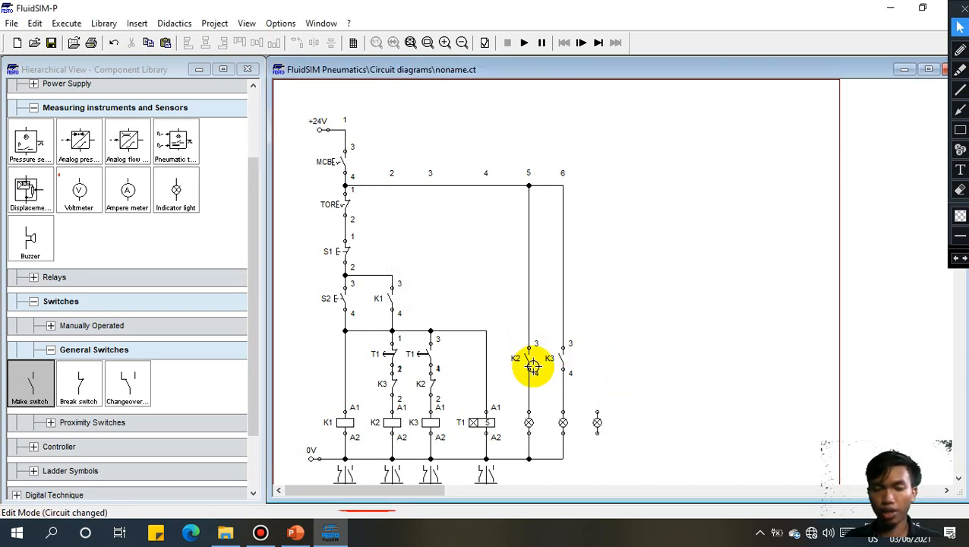
Add two copies of the K2 break switch above the third indicator light, labelling the second copy K3
{"action": "left_click_drag", "start_coordinate": [428, 389], "coordinate": [619, 357]}
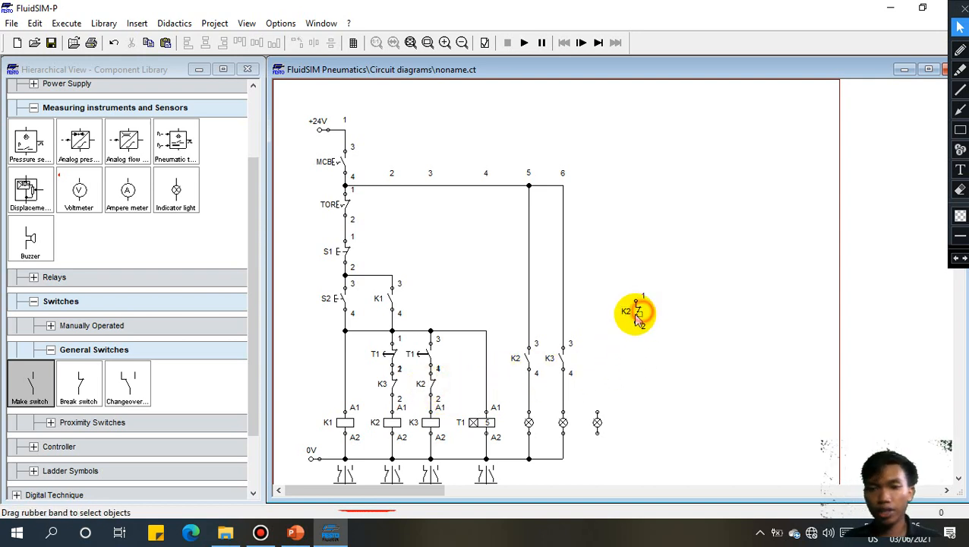
{"action": "left_click_drag", "start_coordinate": [639, 315], "coordinate": [598, 324]}
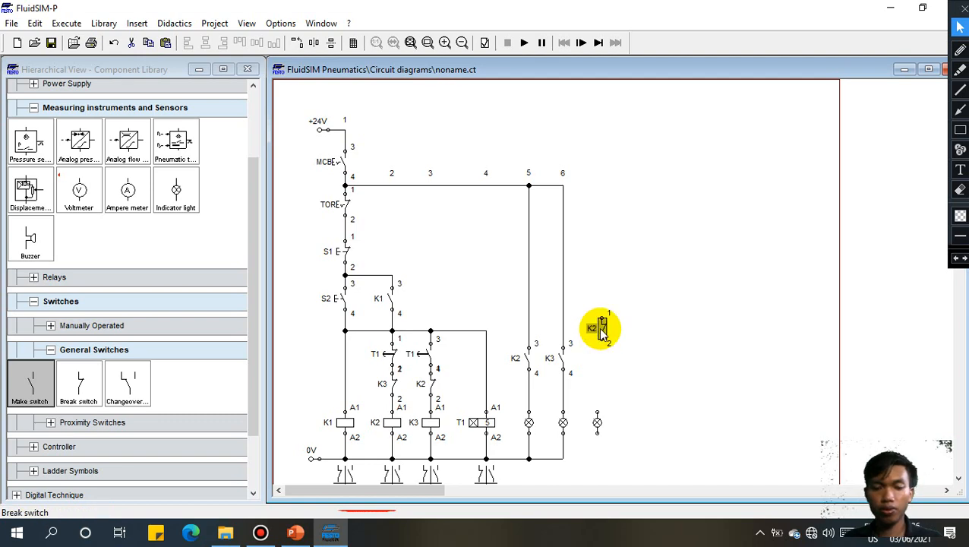
{"action": "key", "text": "ctrl+v"}
{"action": "double_click", "coordinate": [638, 316]}
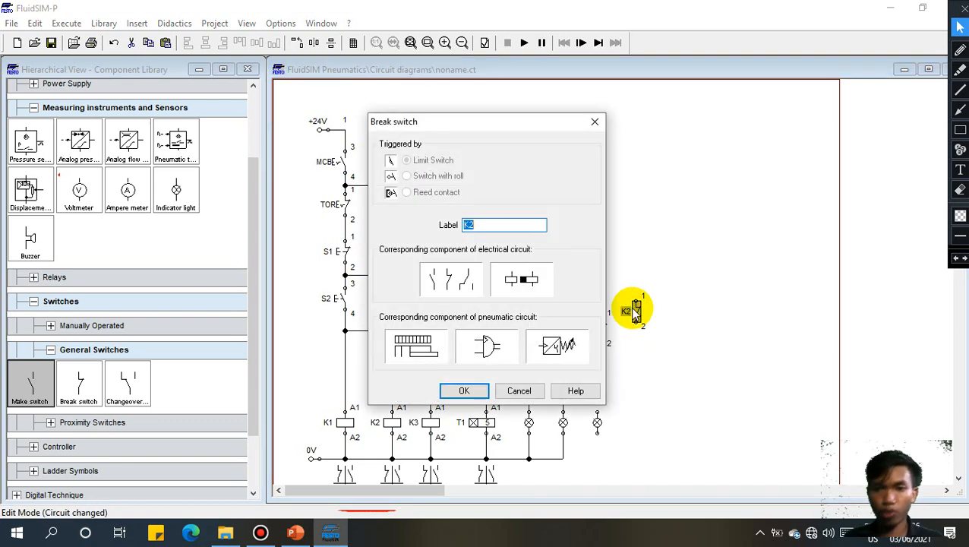
{"action": "type", "text": "K3"}
{"action": "key", "text": "Return"}
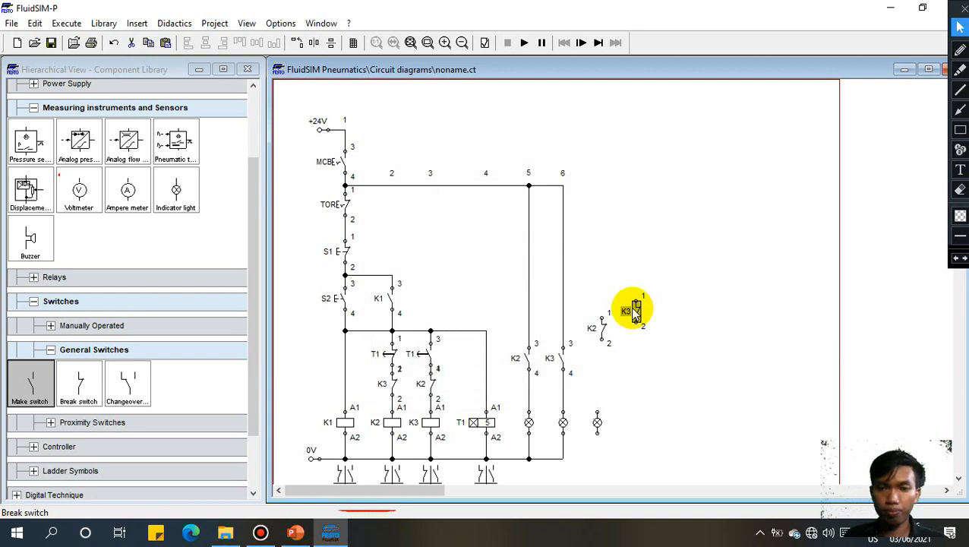
Position the K3 break switch directly above the third indicator light and align the K2 break switch above it
{"action": "left_click_drag", "start_coordinate": [646, 314], "coordinate": [599, 386]}
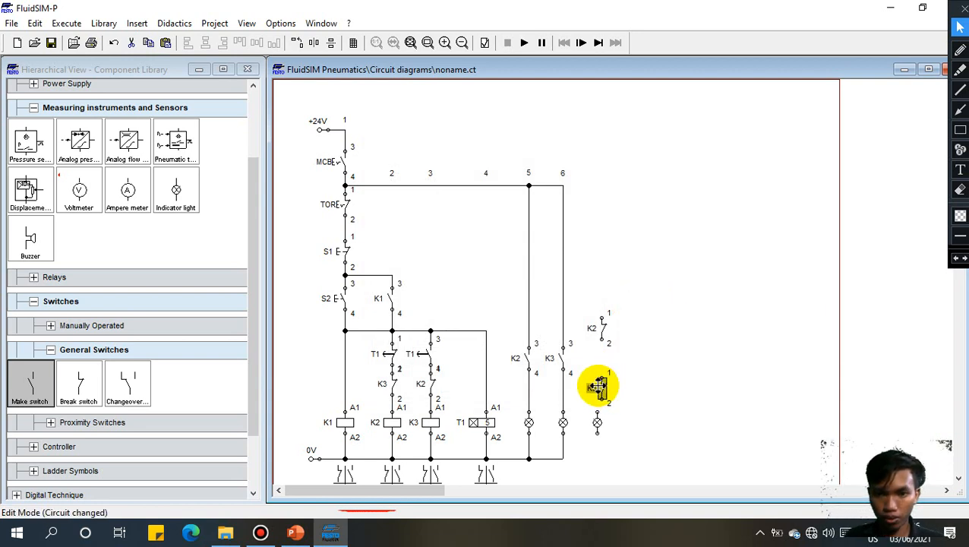
{"action": "left_click", "coordinate": [644, 377]}
{"action": "left_click_drag", "start_coordinate": [605, 319], "coordinate": [601, 340]}
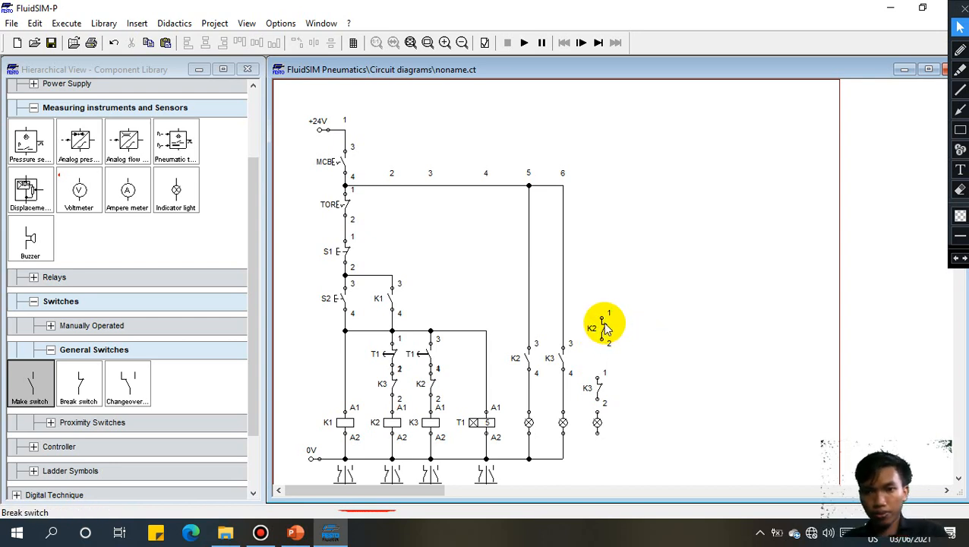
Wire the K2 and K3 break switches and the third indicator light in series between the MCB–TOR line and the 0V line
{"action": "left_click_drag", "start_coordinate": [602, 324], "coordinate": [563, 186]}
{"action": "left_click", "coordinate": [627, 344]}
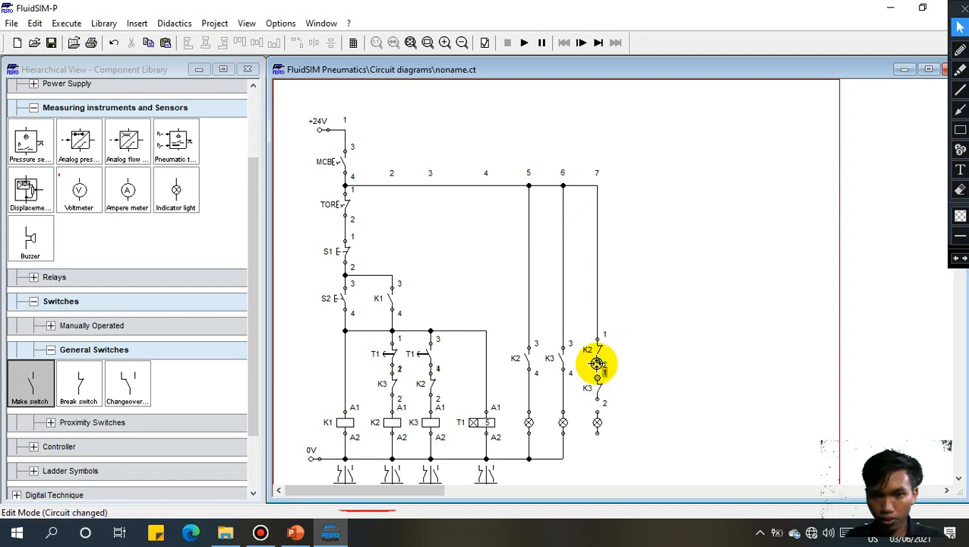
{"action": "left_click_drag", "start_coordinate": [598, 365], "coordinate": [598, 363]}
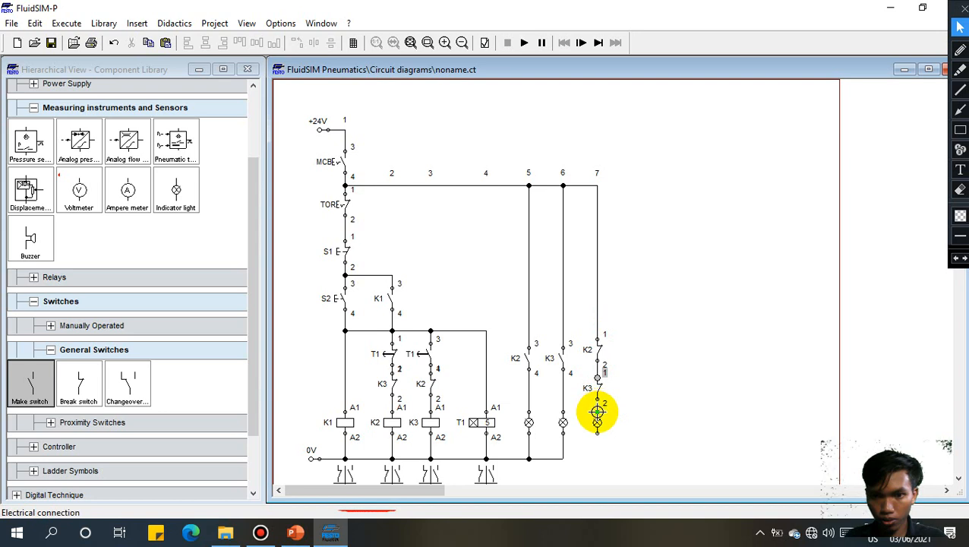
{"action": "left_click_drag", "start_coordinate": [597, 411], "coordinate": [596, 399]}
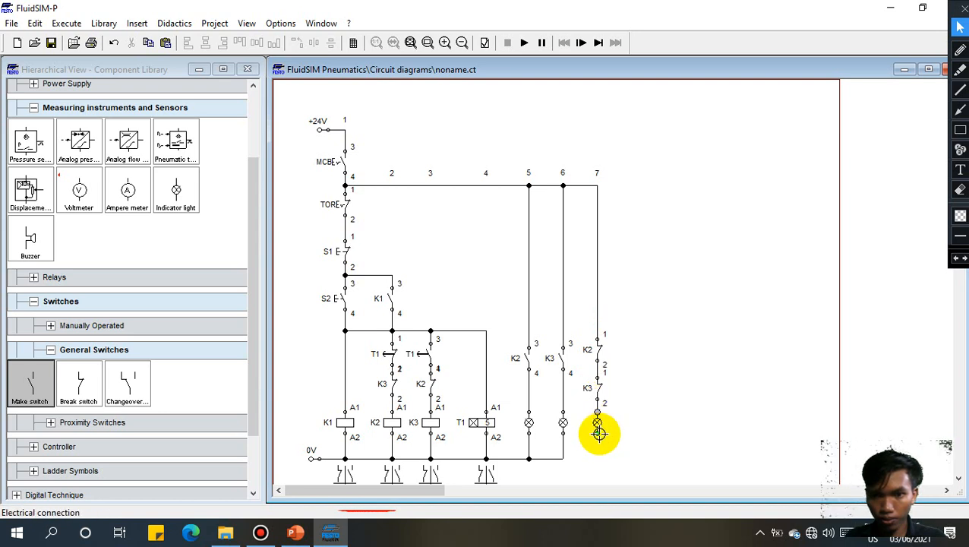
{"action": "left_click_drag", "start_coordinate": [561, 458], "coordinate": [597, 433]}
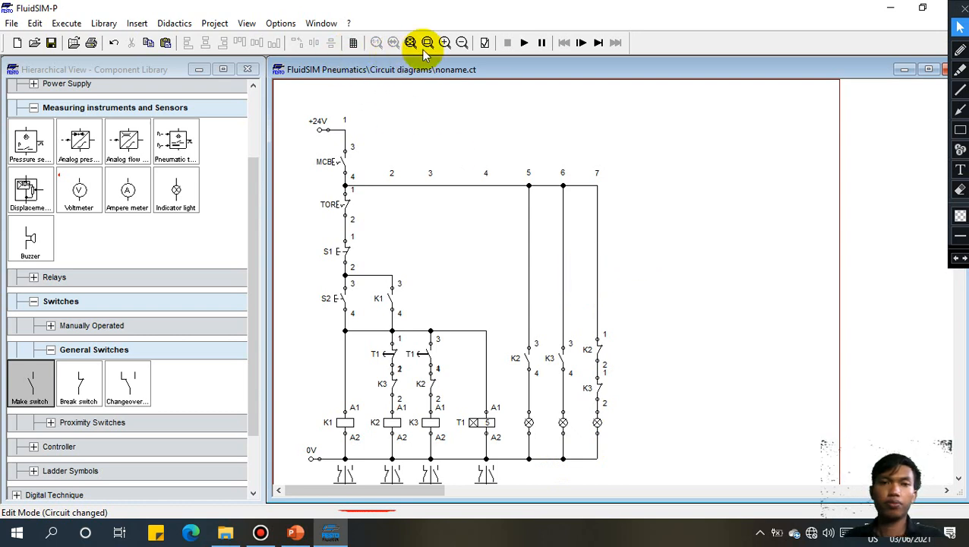
Start the simulation, close the MCB and actuate S2 to test the timed changeover from K2 to K3
{"action": "left_click", "coordinate": [524, 43]}
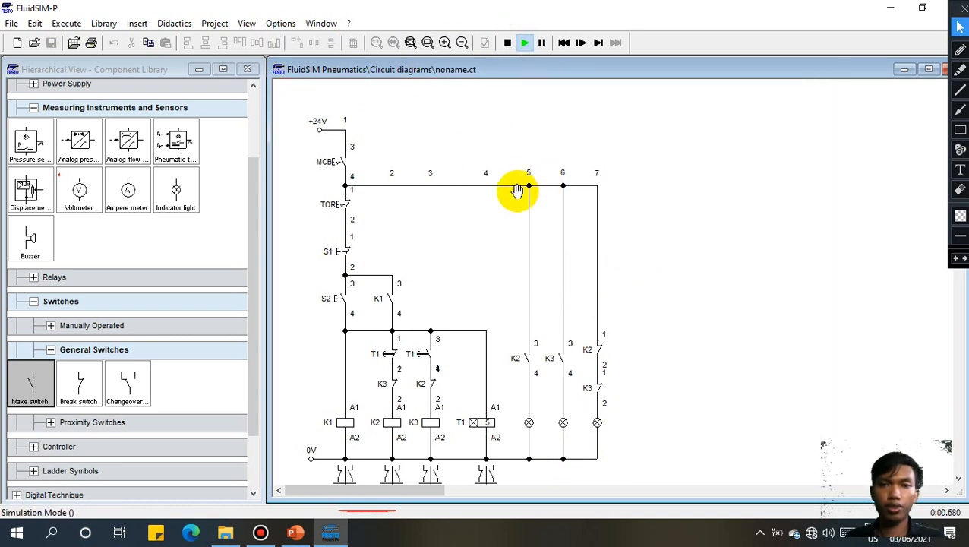
{"action": "left_click", "coordinate": [333, 161]}
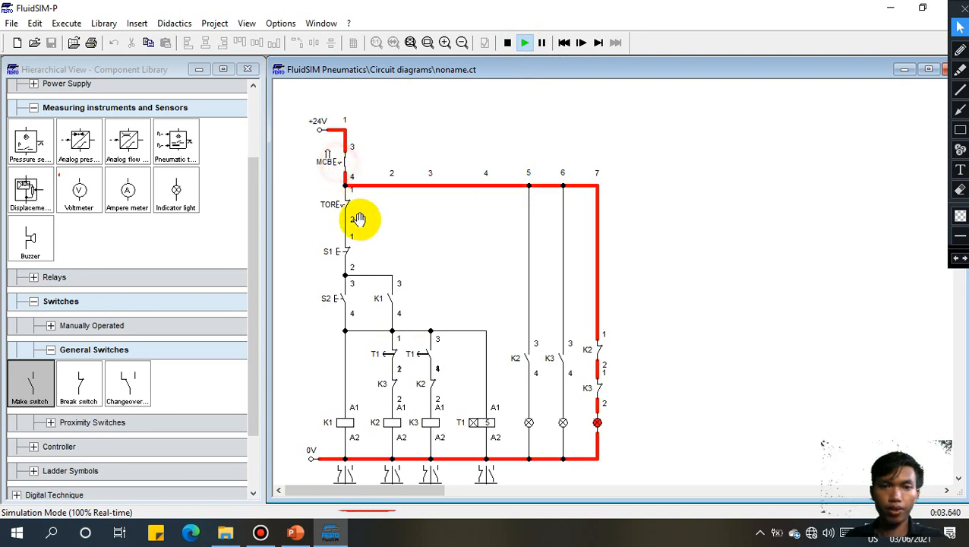
{"action": "left_click", "coordinate": [350, 291]}
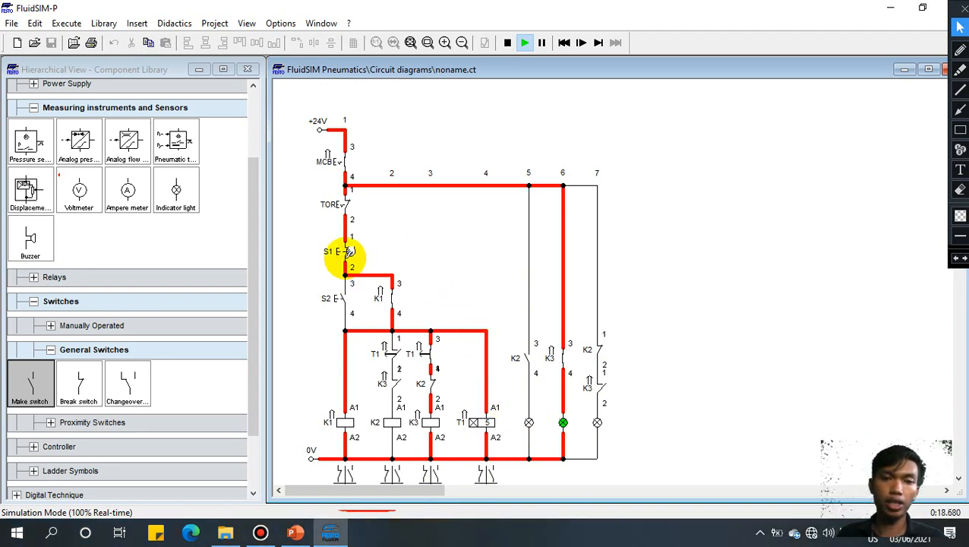
Test stopping and restarting the simulated circuit twice with S1 and S2, ending with a stop using S1
{"action": "left_click", "coordinate": [342, 253]}
{"action": "left_click", "coordinate": [346, 297]}
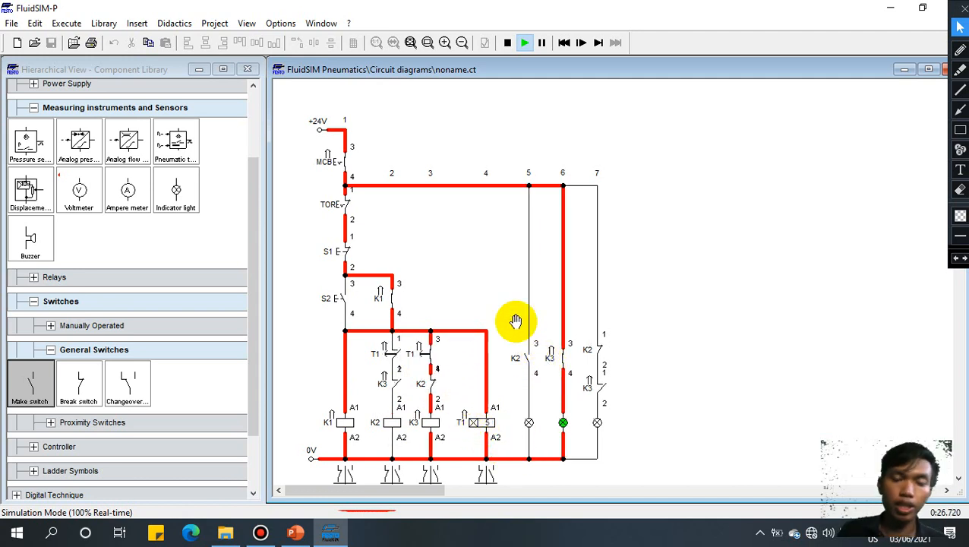
{"action": "left_click", "coordinate": [340, 252]}
{"action": "left_click", "coordinate": [341, 298]}
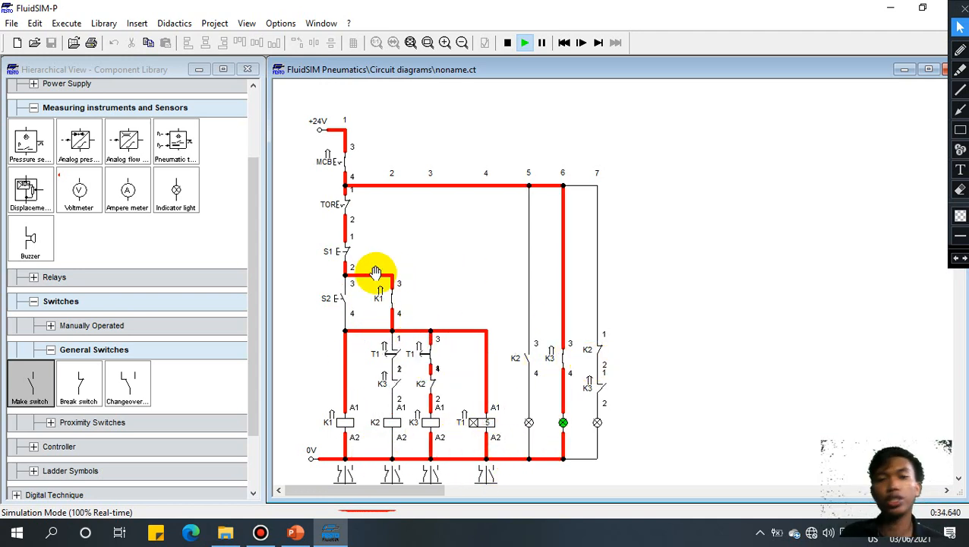
{"action": "left_click", "coordinate": [342, 249]}
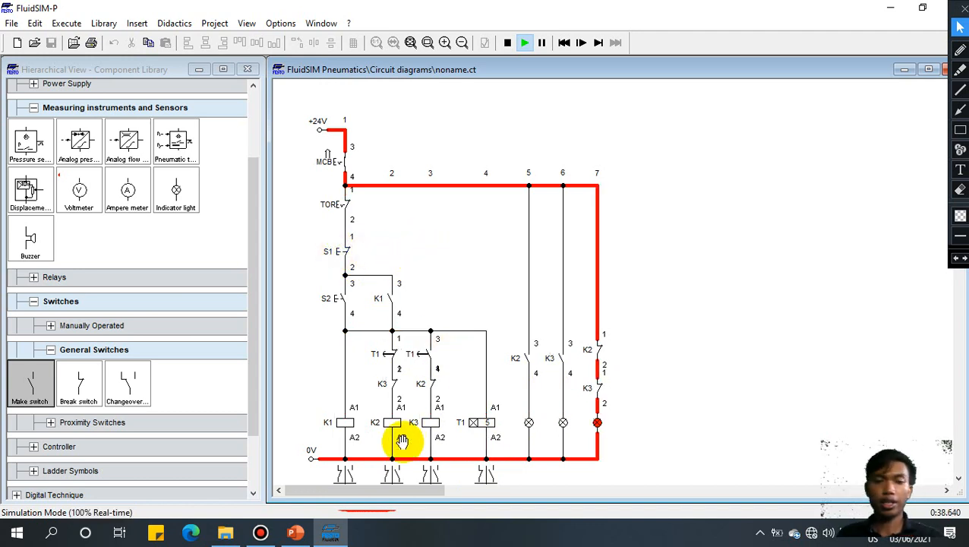
Switch to the PowerPoint presentation, show the automatic star-delta starter diagram slide full screen and choose the annotation pen
{"action": "left_click", "coordinate": [296, 534]}
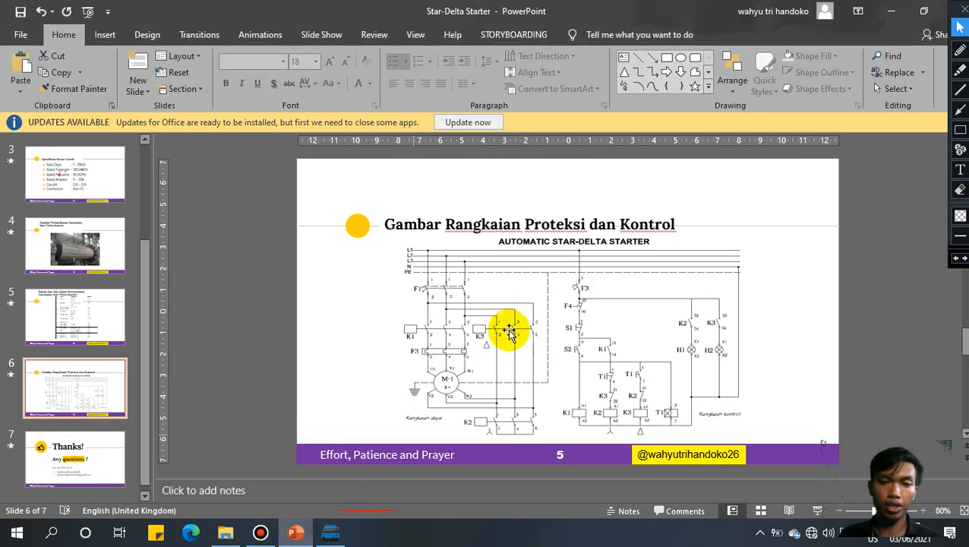
{"action": "left_click", "coordinate": [819, 518]}
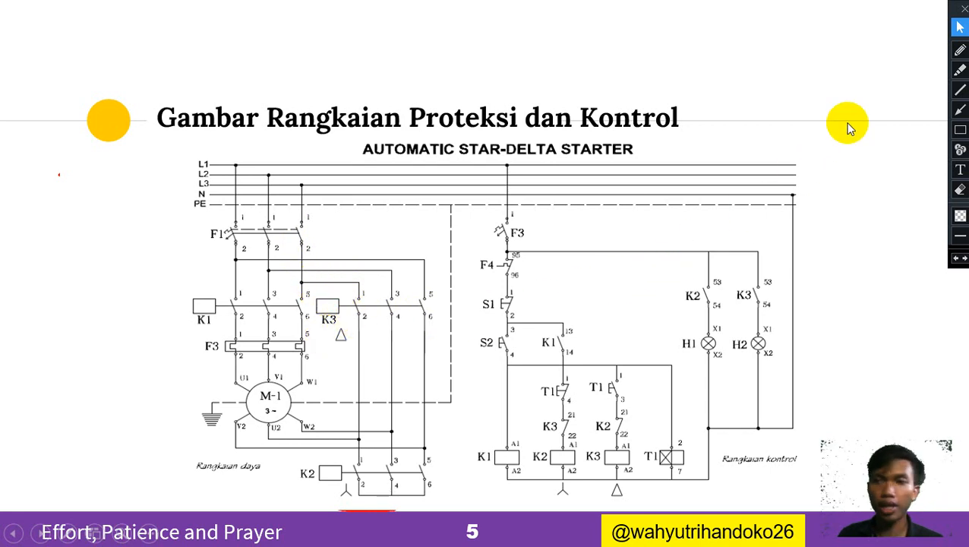
{"action": "left_click", "coordinate": [960, 51]}
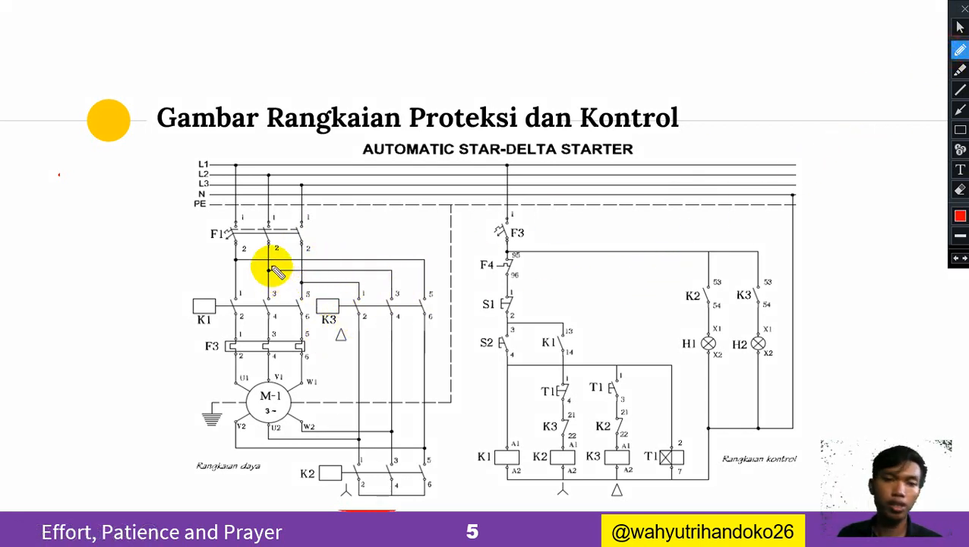